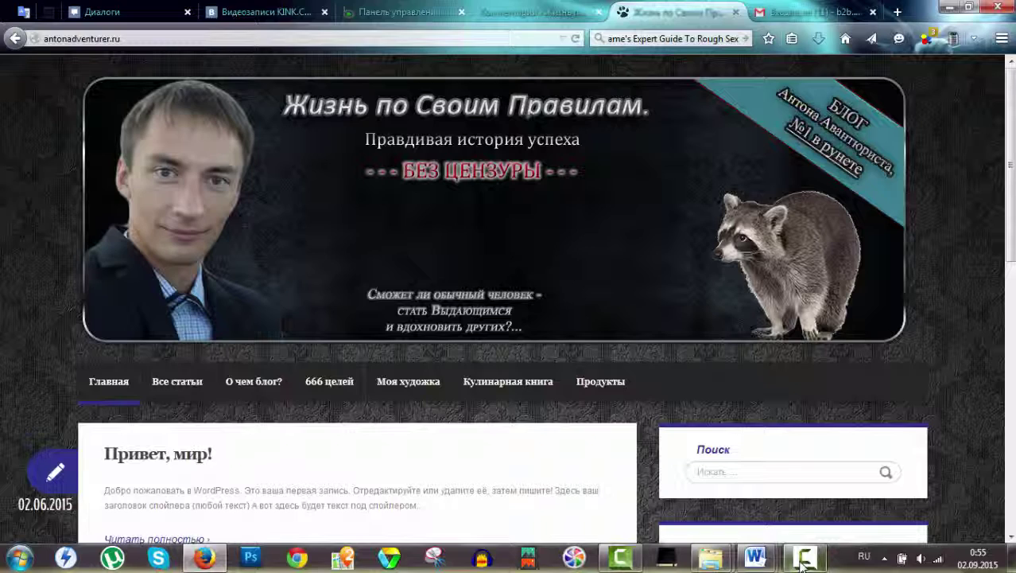
# Open the full «Привет, мир!» post and scroll down to its «Добавить комментарий» form.
pyautogui.scroll(-5, 511, 322)
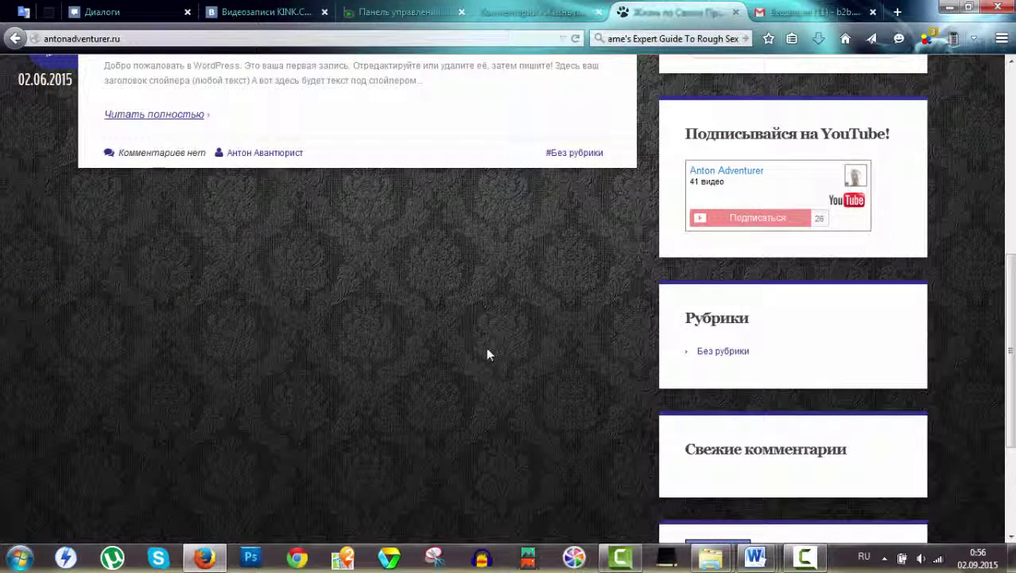
pyautogui.scroll(2, 358, 340)
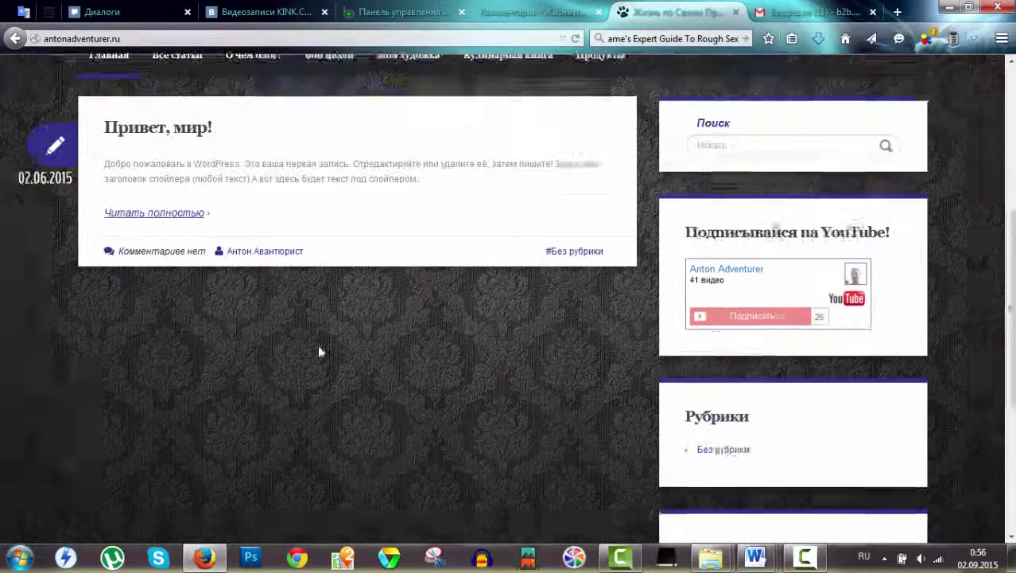
pyautogui.click(151, 286)
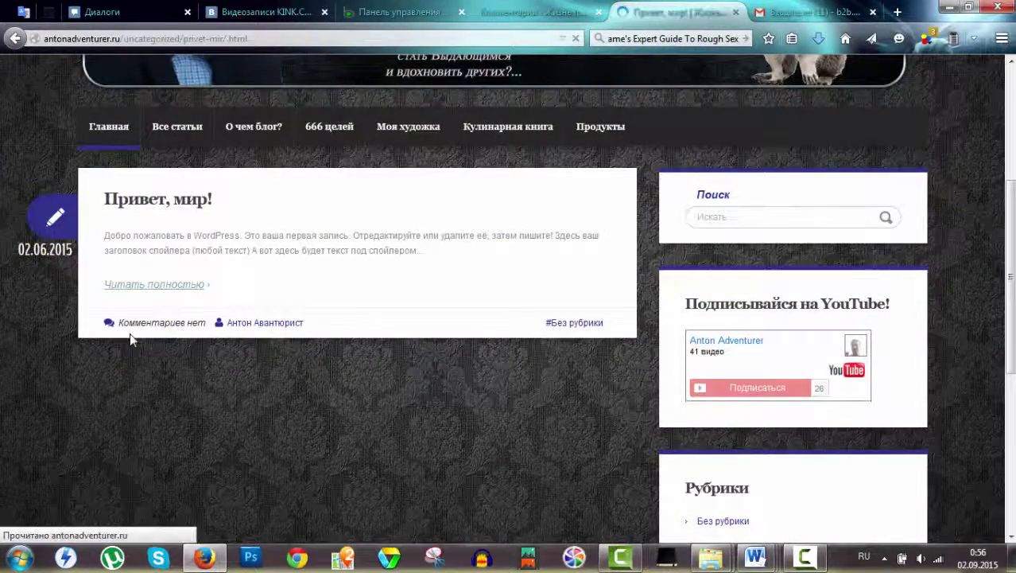
pyautogui.scroll(-3, 128, 301)
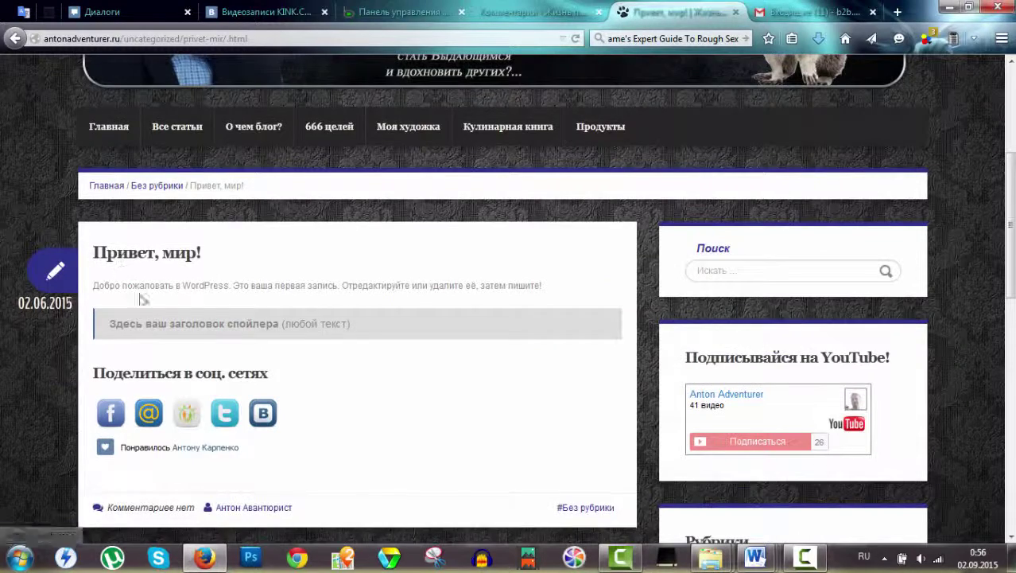
pyautogui.scroll(-5, 141, 298)
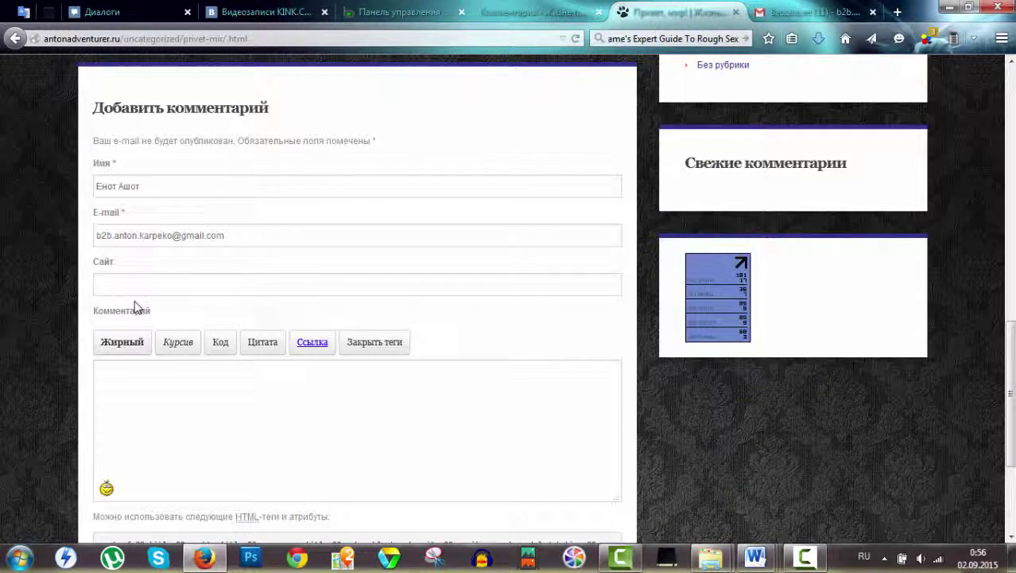
pyautogui.scroll(10, 130, 340)
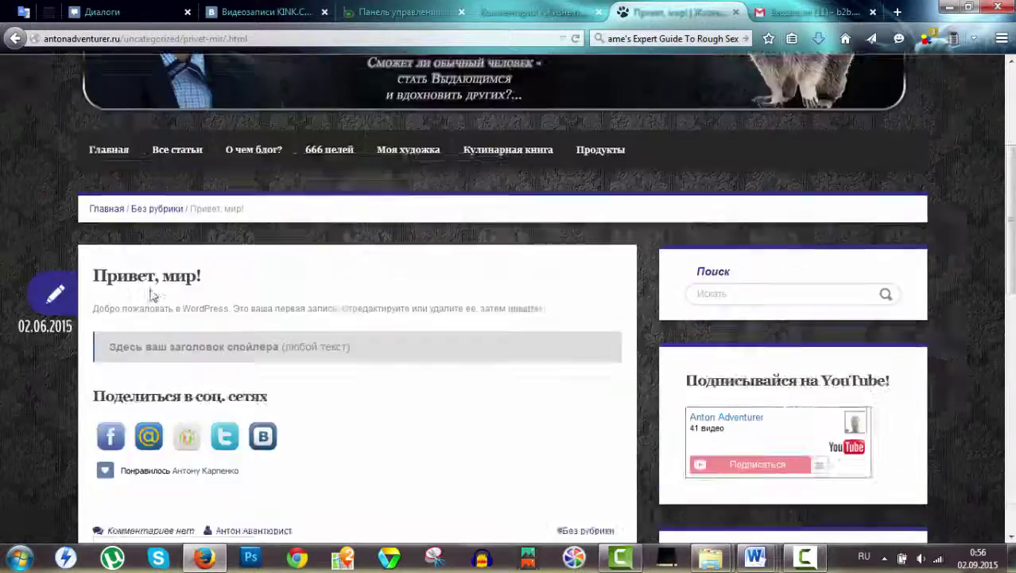
pyautogui.scroll(-4, 66, 267)
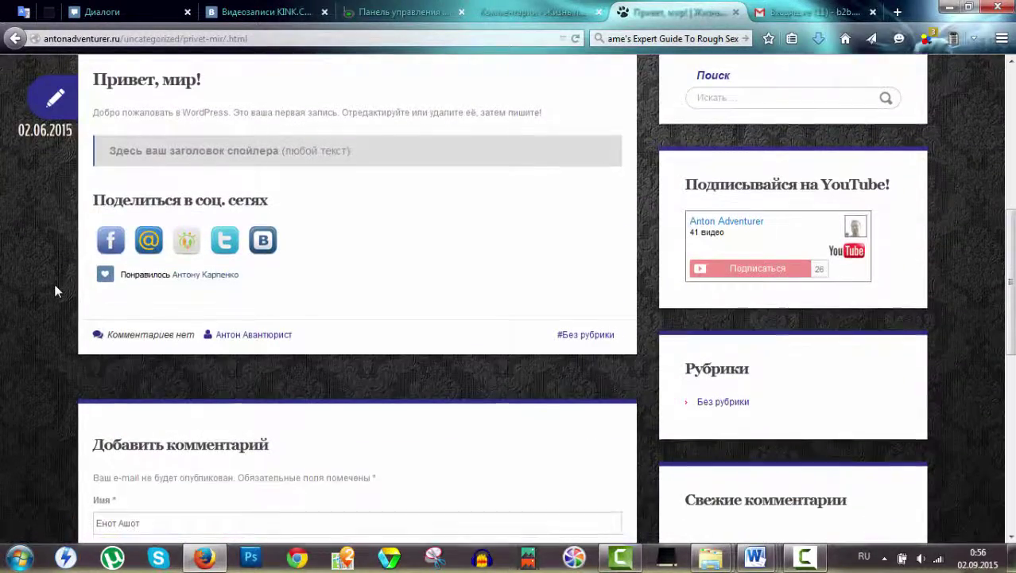
pyautogui.scroll(-3, 54, 288)
# Fill in the commenter's name and e-mail and post «Привет, я люблю енотов тоже!».
pyautogui.click(174, 272)
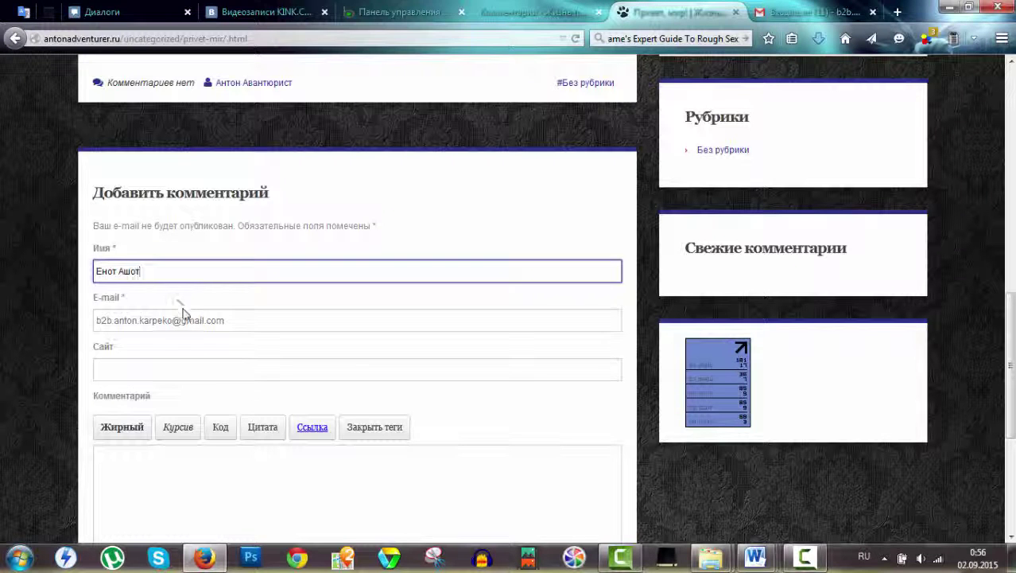
pyautogui.click(108, 271)
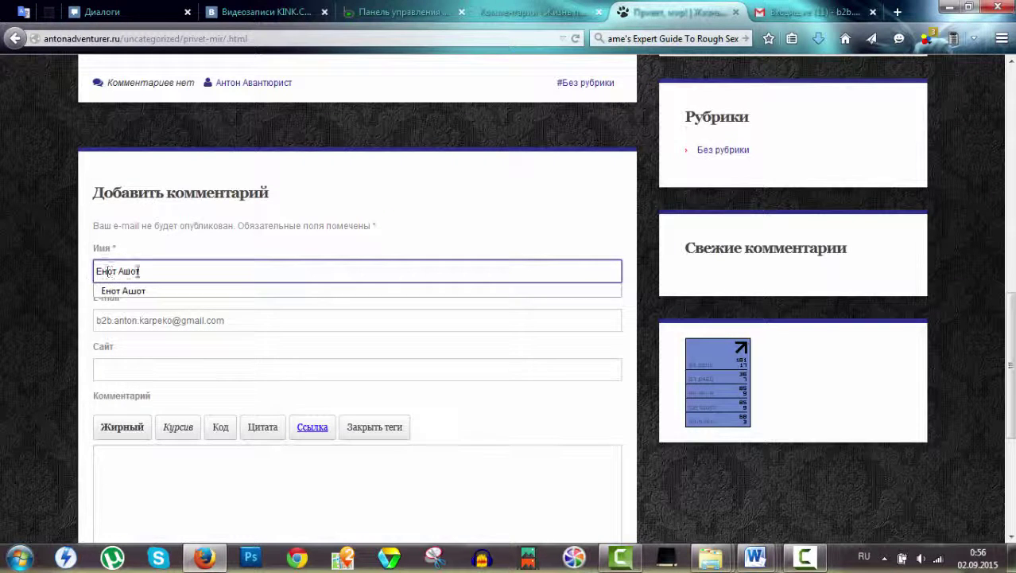
pyautogui.click(121, 323)
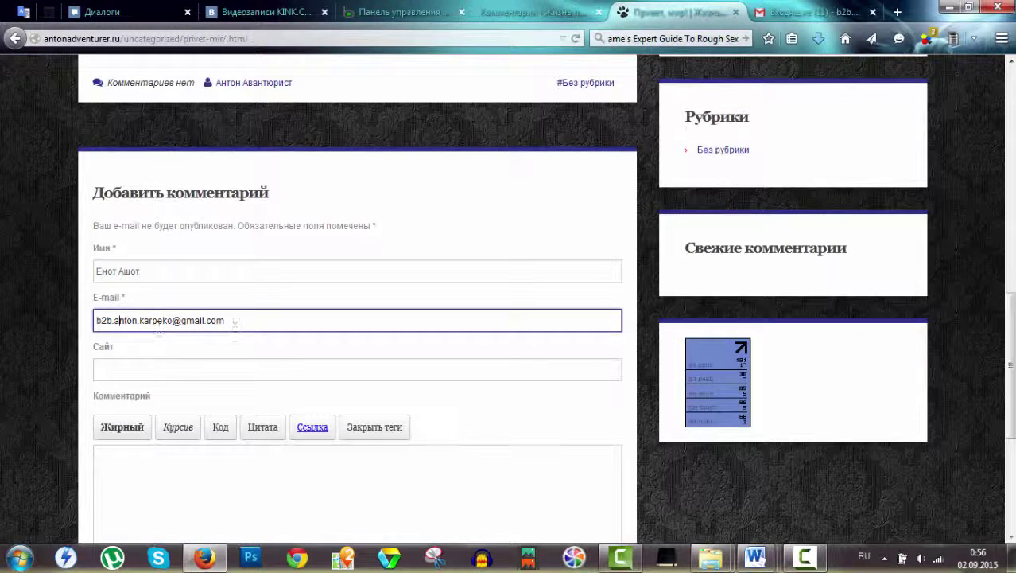
pyautogui.click(151, 365)
pyautogui.click(186, 465)
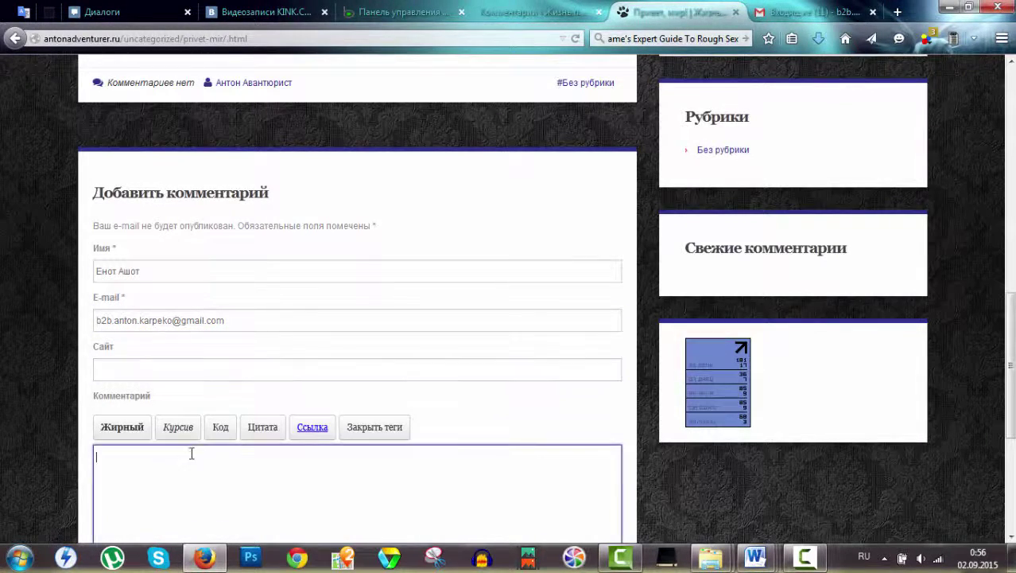
pyautogui.scroll(-3, 204, 366)
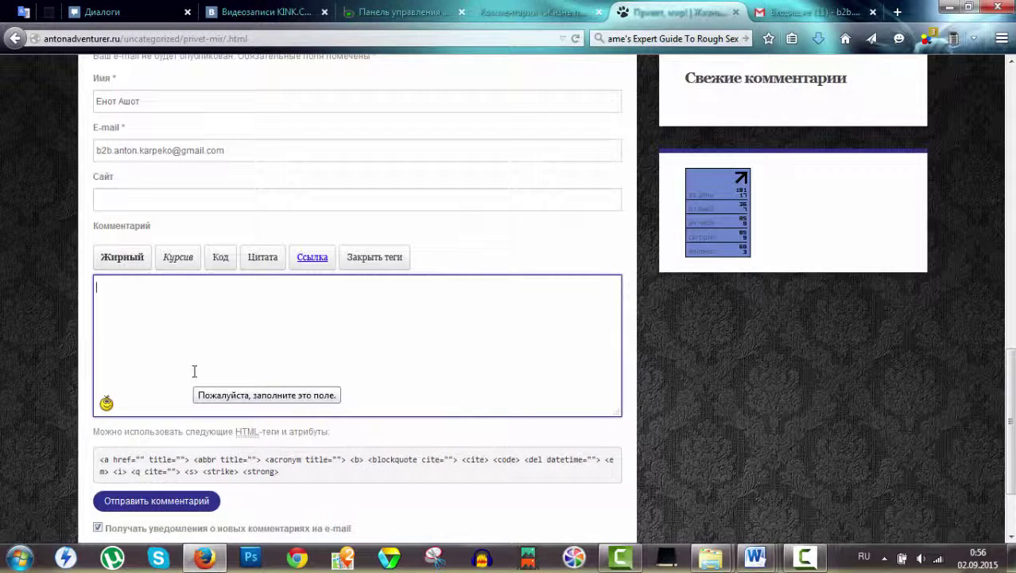
pyautogui.write('Привет, я люблю е')
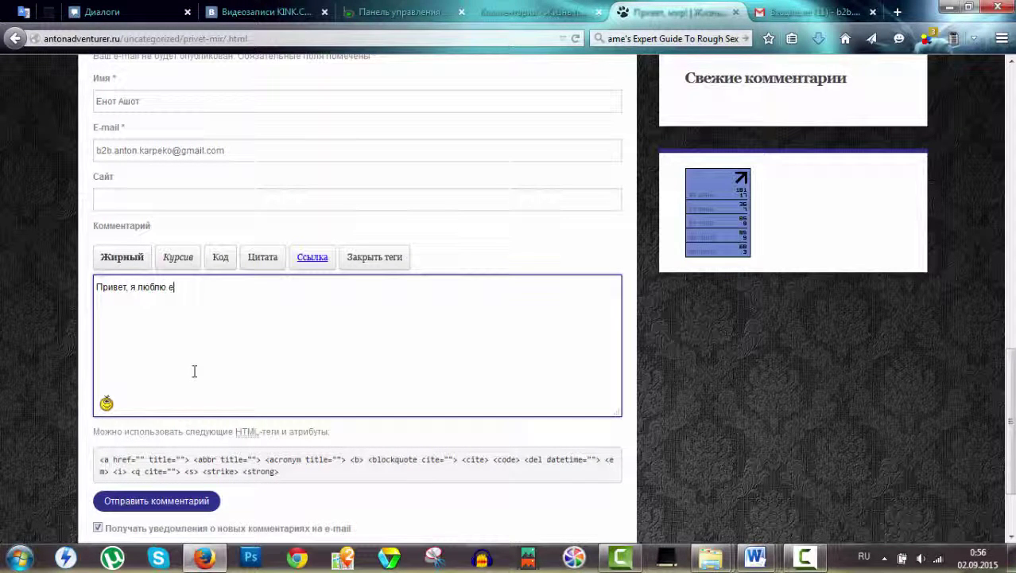
pyautogui.write('оже!')
pyautogui.click(149, 501)
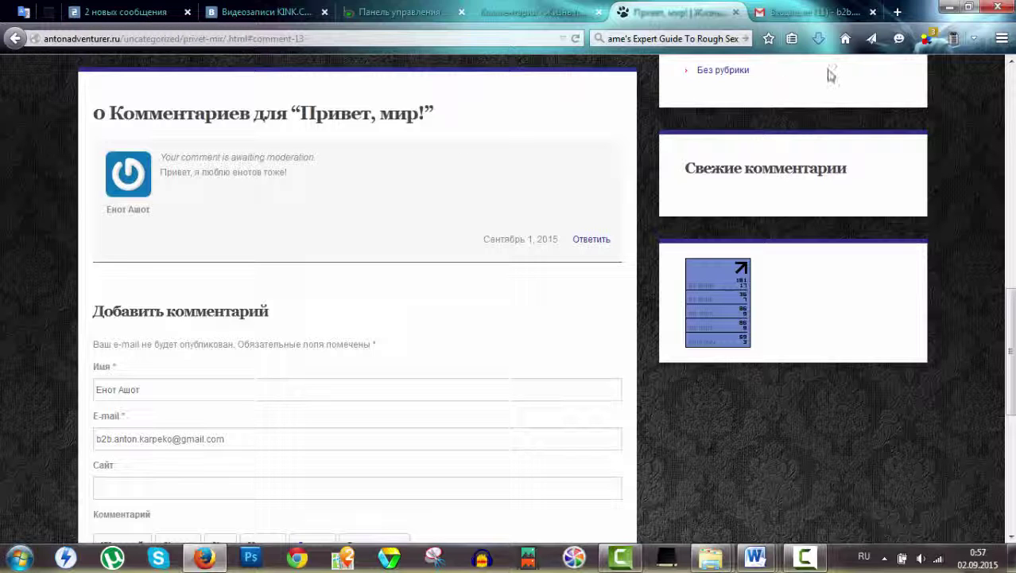
# Search Yandex for «граватар» in a new browser tab.
pyautogui.click(898, 12)
pyautogui.click(672, 39)
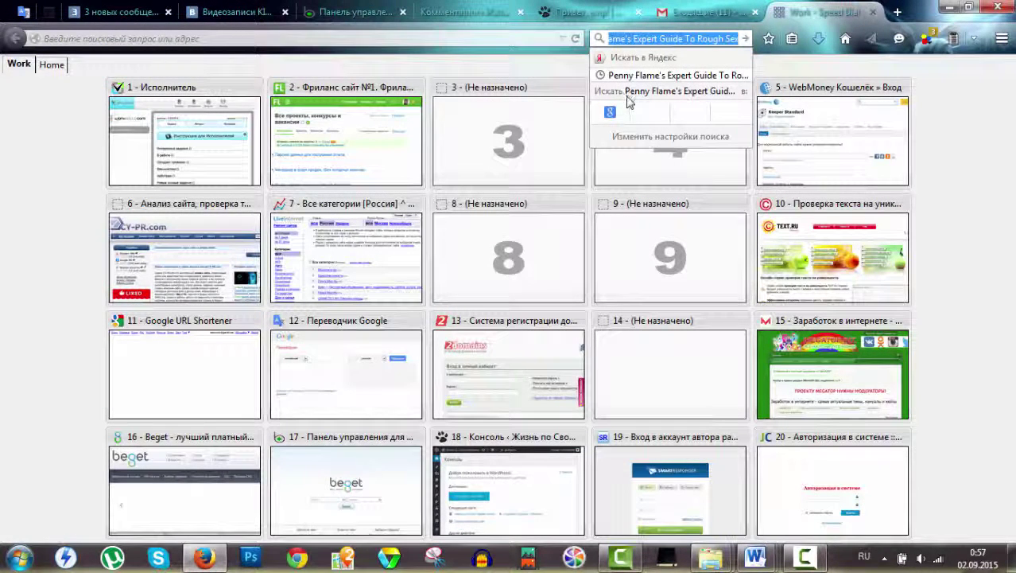
pyautogui.write('грав')
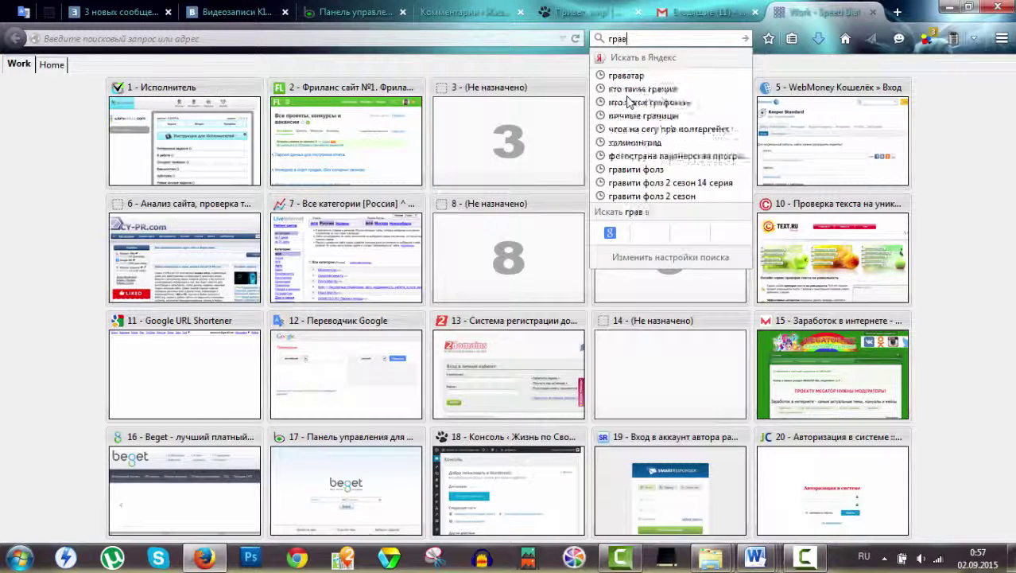
pyautogui.write('атор')
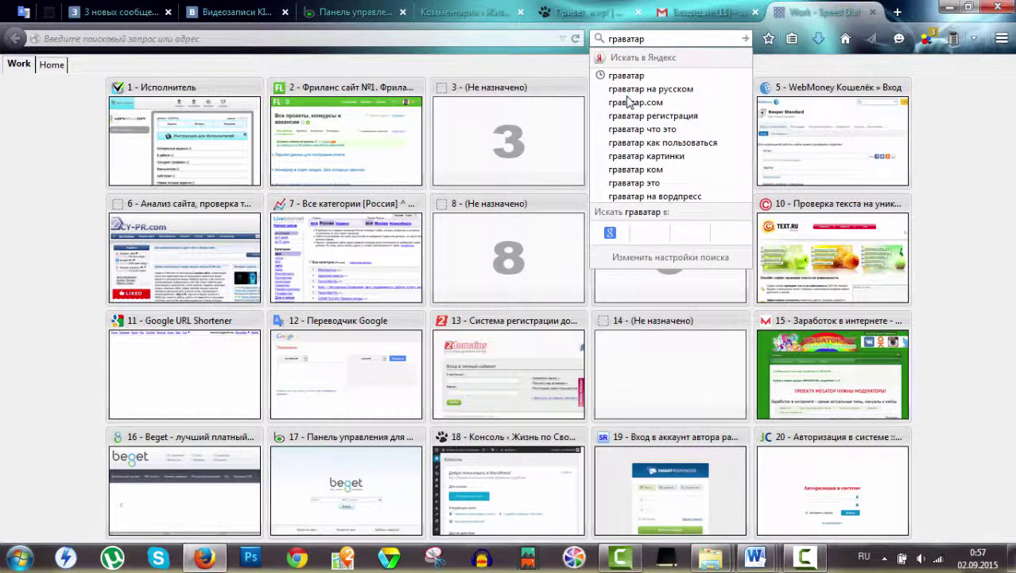
pyautogui.press('Return')
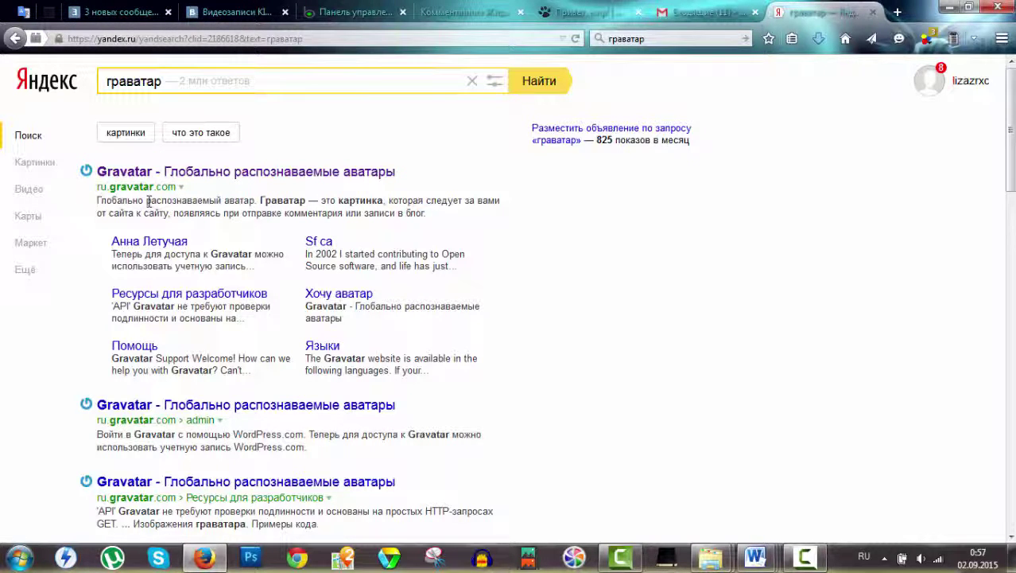
# Open Gravatar from the results, clear the prefilled WordPress.com login, and choose Create an Account.
pyautogui.click(211, 175)
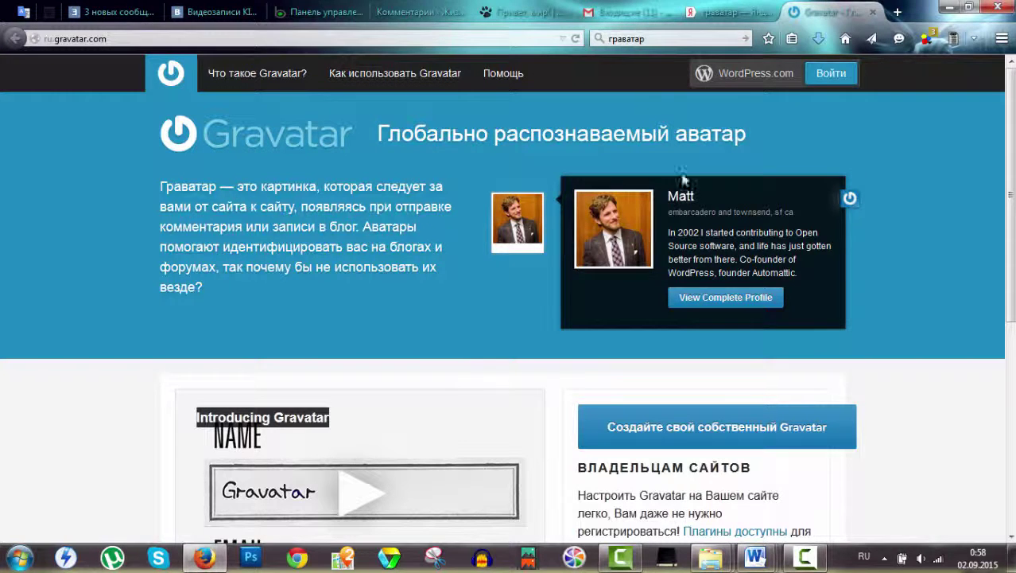
pyautogui.click(827, 76)
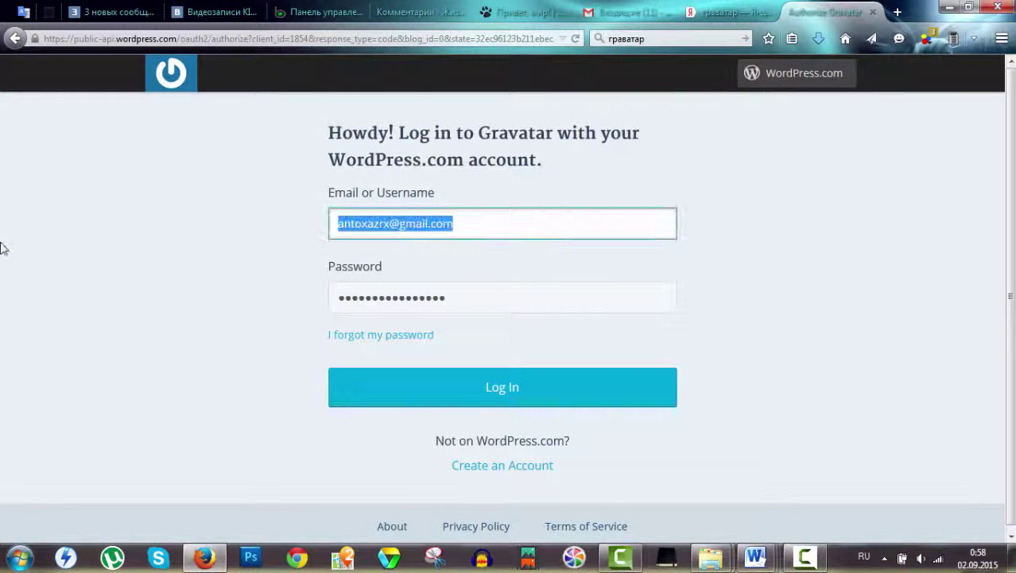
pyautogui.press('BackSpace')
pyautogui.press('Tab')
pyautogui.press('BackSpace')
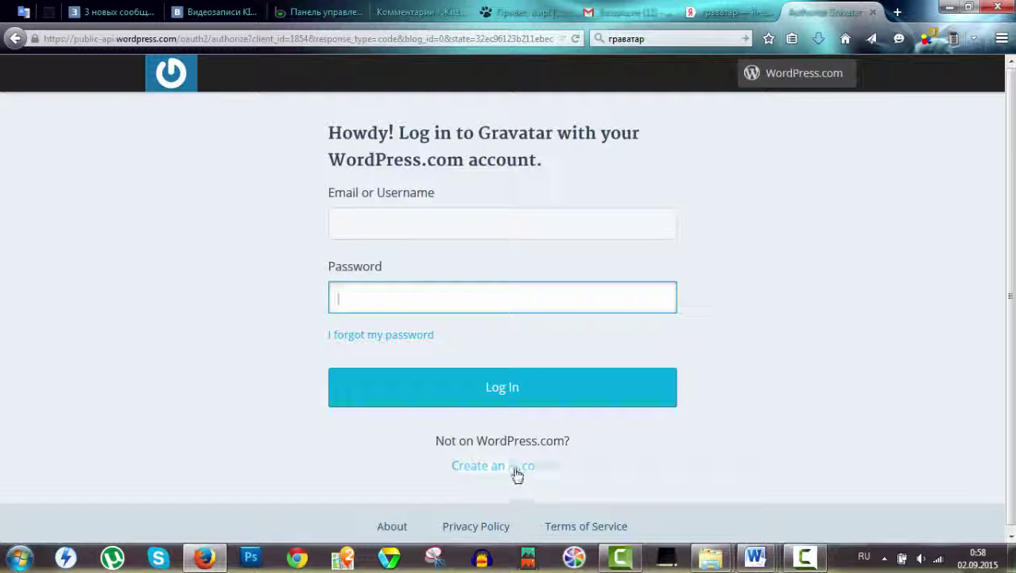
pyautogui.click(489, 475)
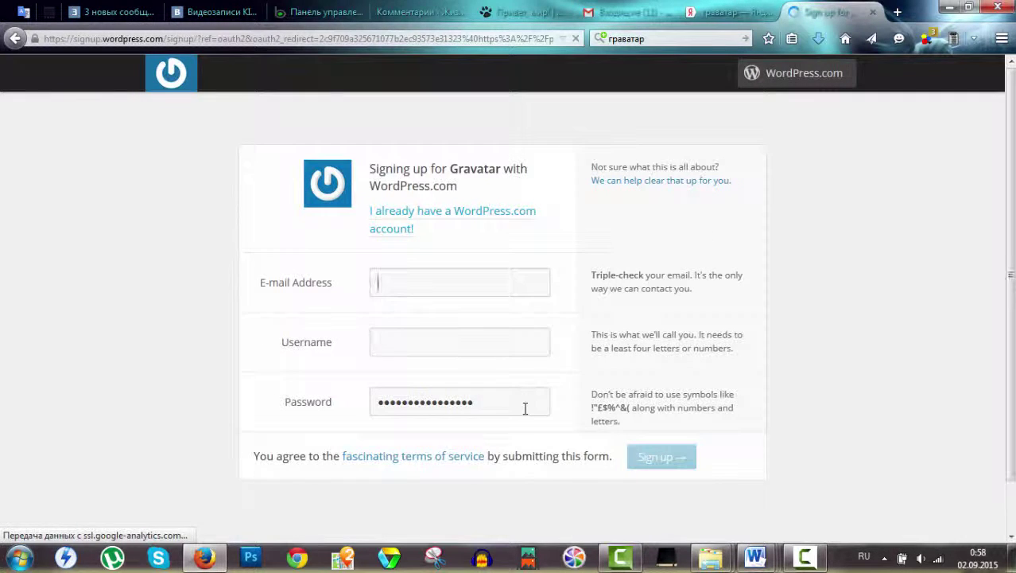
# Try pasting into the empty sign-up e-mail field, then go to the Gmail inbox.
pyautogui.click(379, 332)
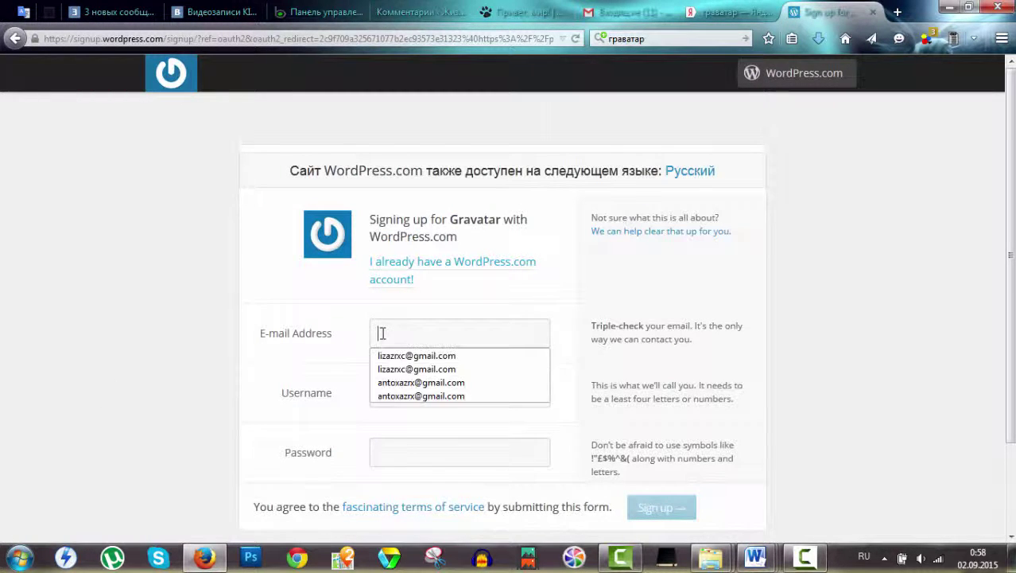
pyautogui.rightClick(382, 334)
pyautogui.click(427, 397)
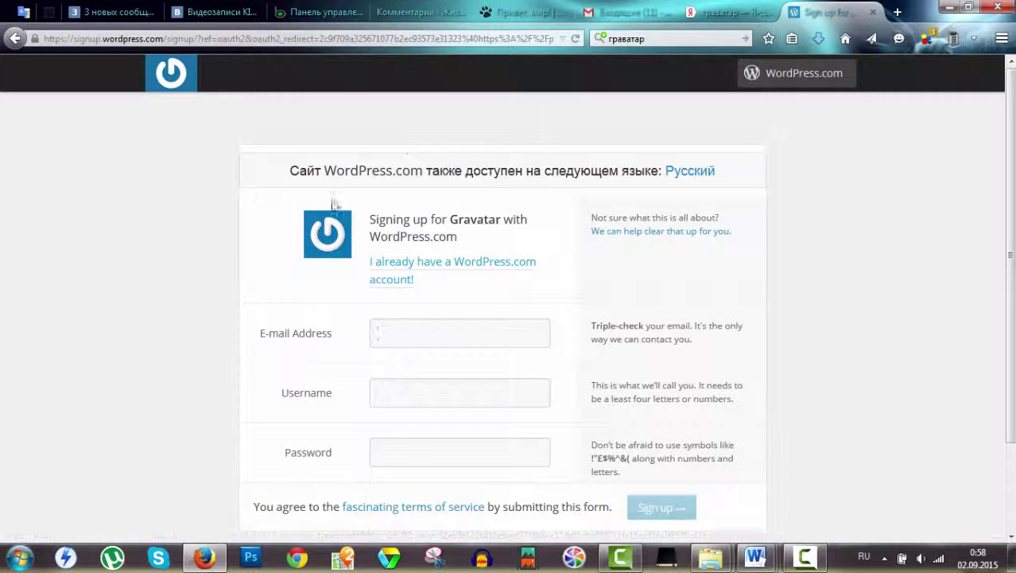
pyautogui.click(628, 12)
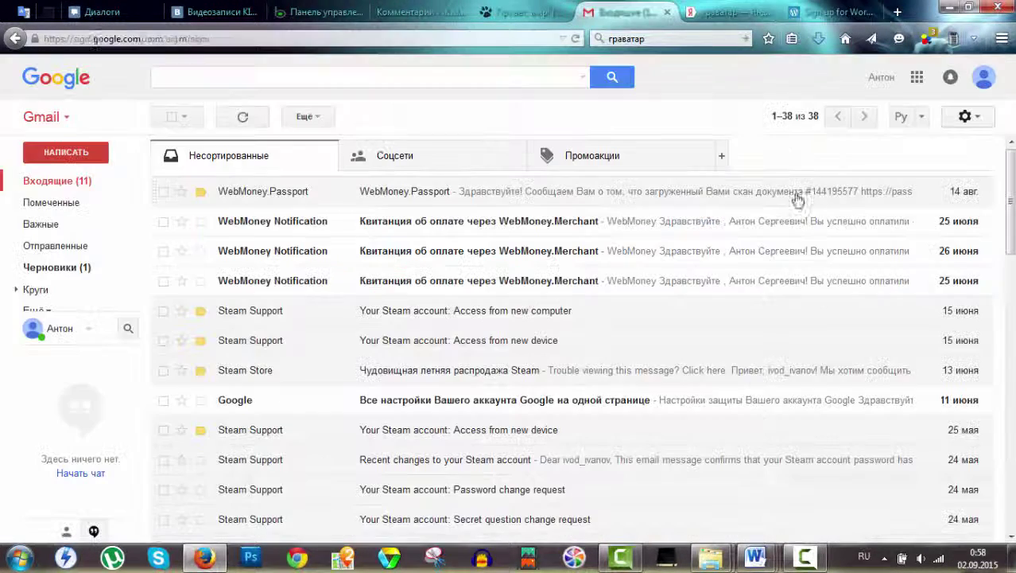
# Copy the Google account's e-mail address from Gmail and prepare to paste it into the sign-up e-mail field.
pyautogui.click(984, 76)
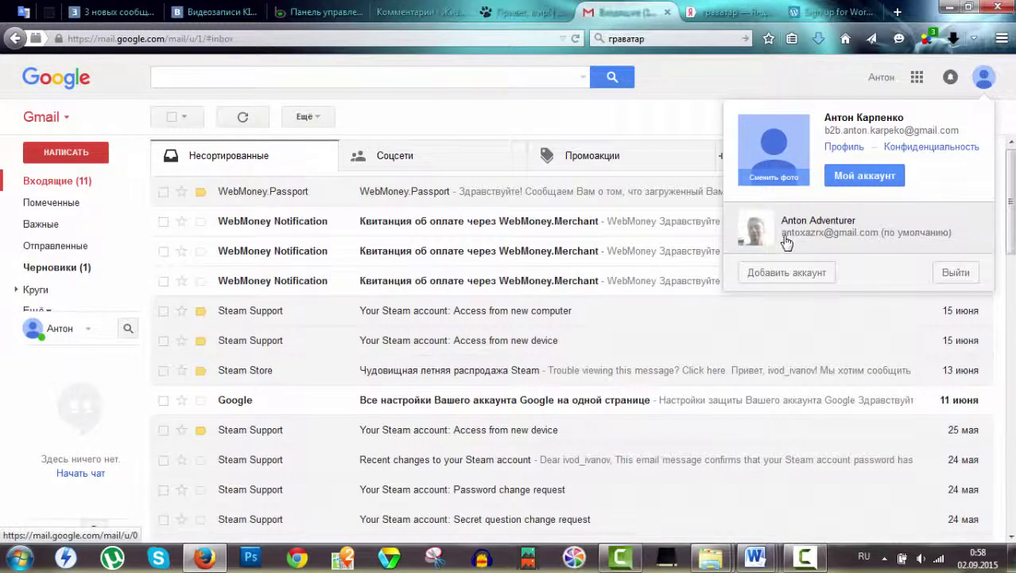
pyautogui.moveTo(824, 130); pyautogui.dragTo(958, 132)
pyautogui.hotkey('ctrl', 'c')
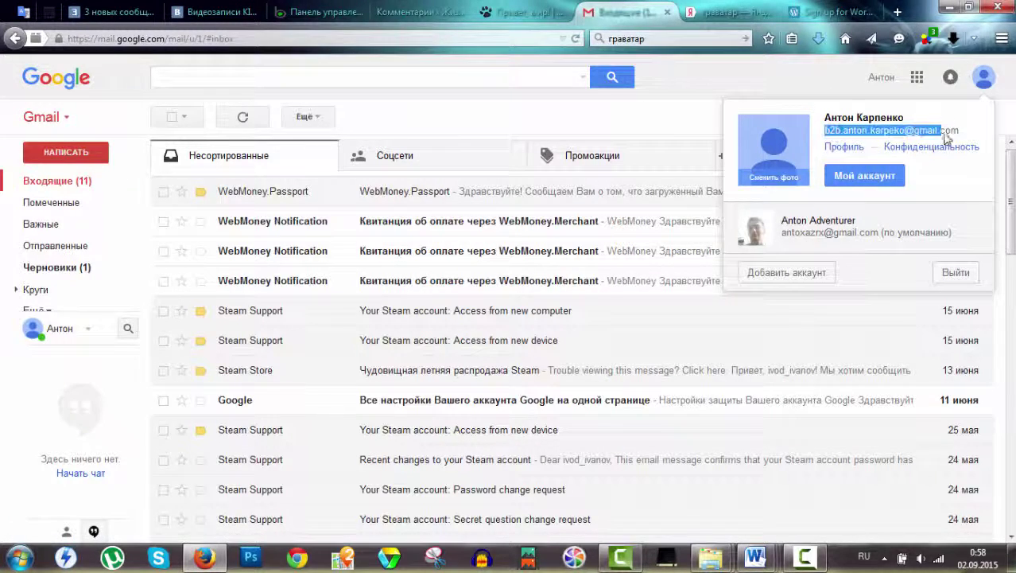
pyautogui.rightClick(960, 149)
pyautogui.click(859, 145)
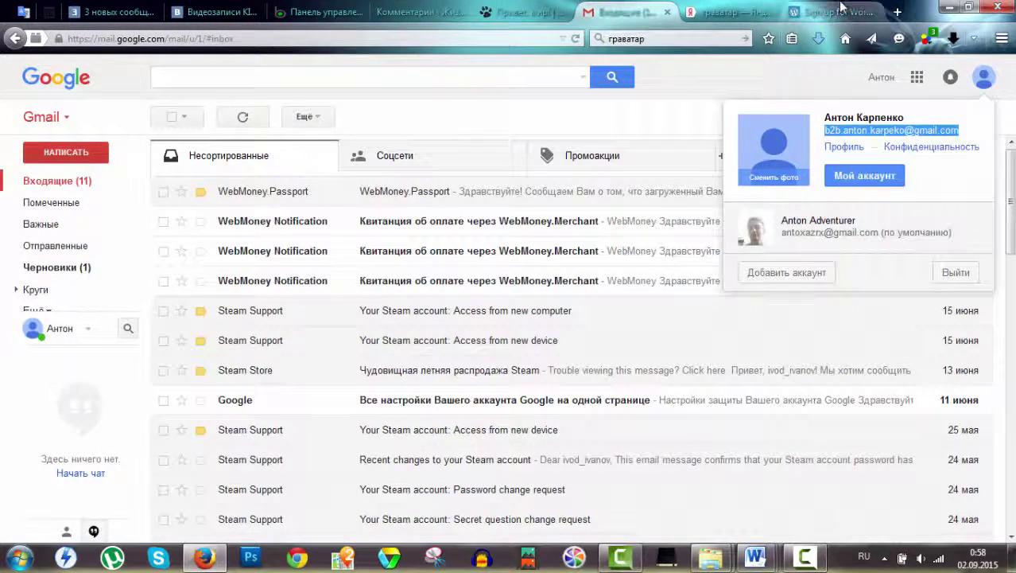
pyautogui.click(827, 12)
pyautogui.click(518, 326)
pyautogui.rightClick(494, 336)
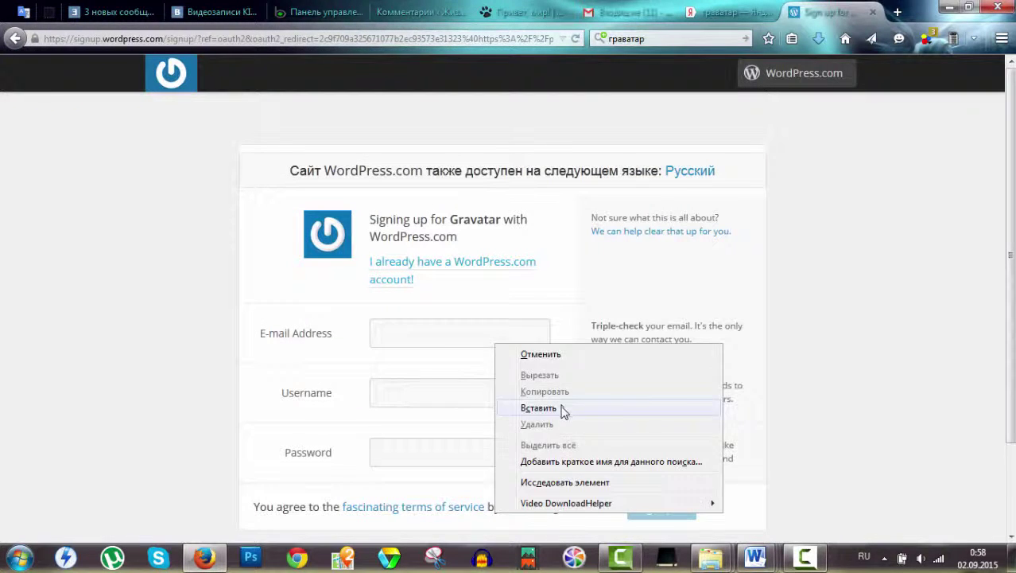
# Paste the e-mail address and enter a dotted English username, which gets rejected.
pyautogui.click(566, 410)
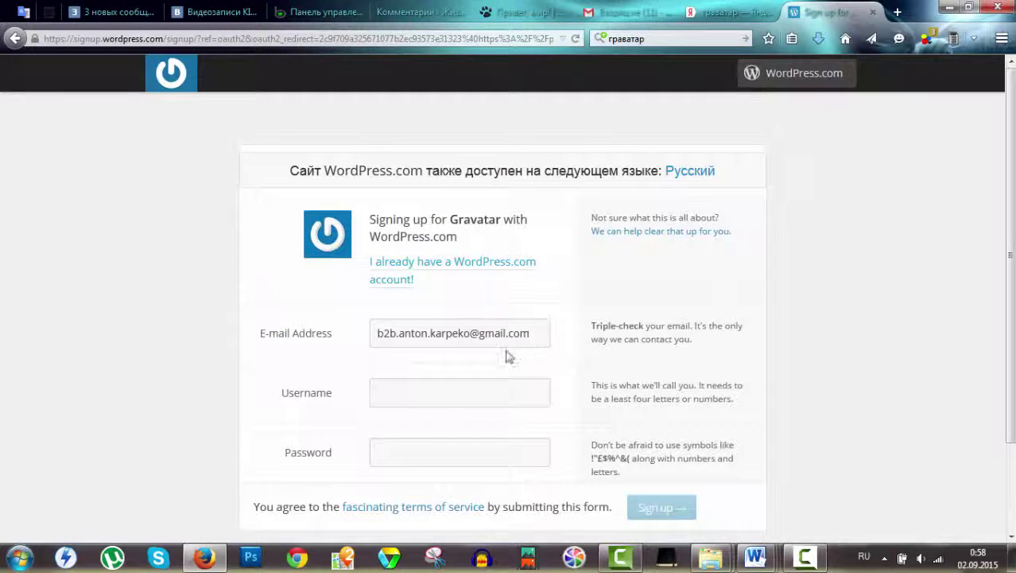
pyautogui.click(481, 392)
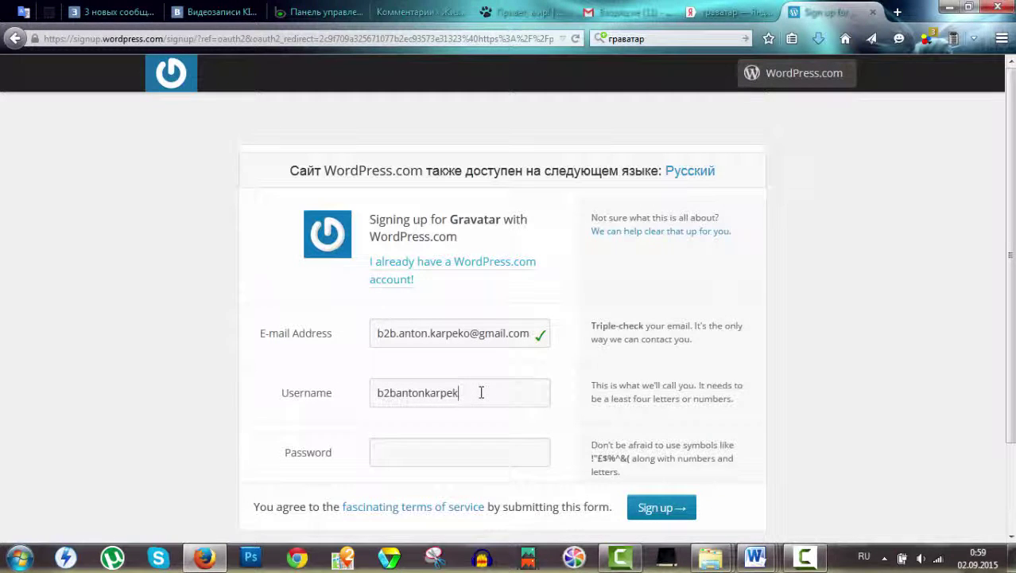
pyautogui.press('BackSpace')
pyautogui.press('BackSpace')
pyautogui.press('BackSpace')
pyautogui.press('BackSpace')
pyautogui.press('BackSpace')
pyautogui.press('BackSpace')
pyautogui.press('BackSpace')
pyautogui.press('BackSpace')
pyautogui.press('BackSpace')
pyautogui.press('BackSpace')
pyautogui.press('BackSpace')
pyautogui.press('BackSpace')
pyautogui.press('BackSpace')
pyautogui.press('BackSpace')
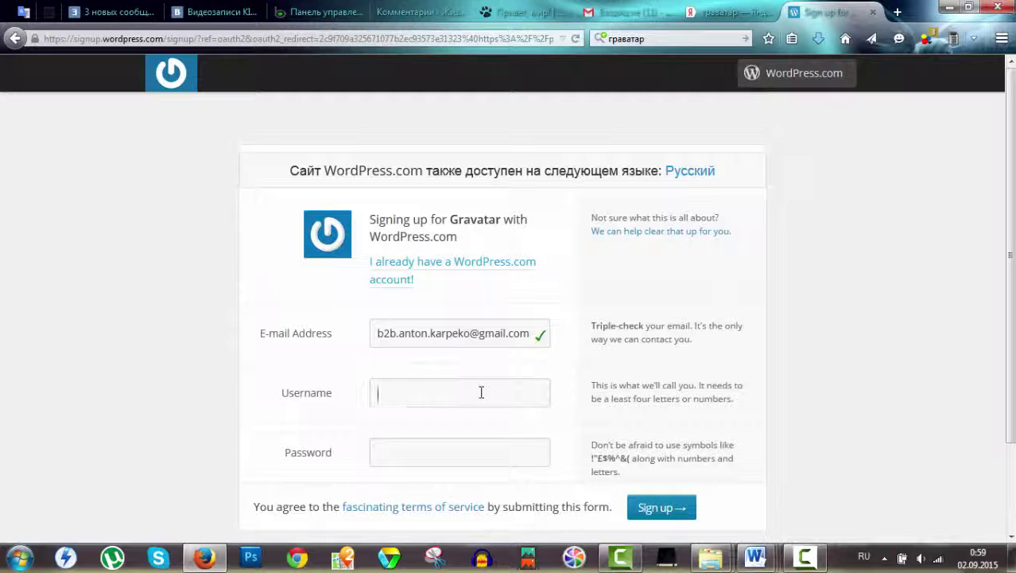
pyautogui.hotkey('alt', 'shift')
pyautogui.write('b2b')
pyautogui.press('BackSpace')
pyautogui.write('.enot.150')
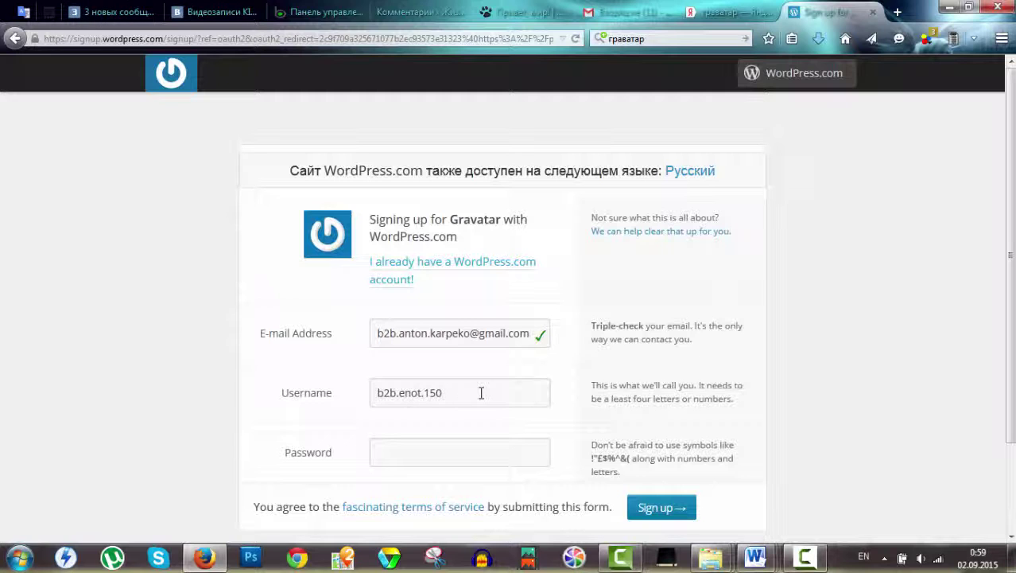
pyautogui.click(442, 454)
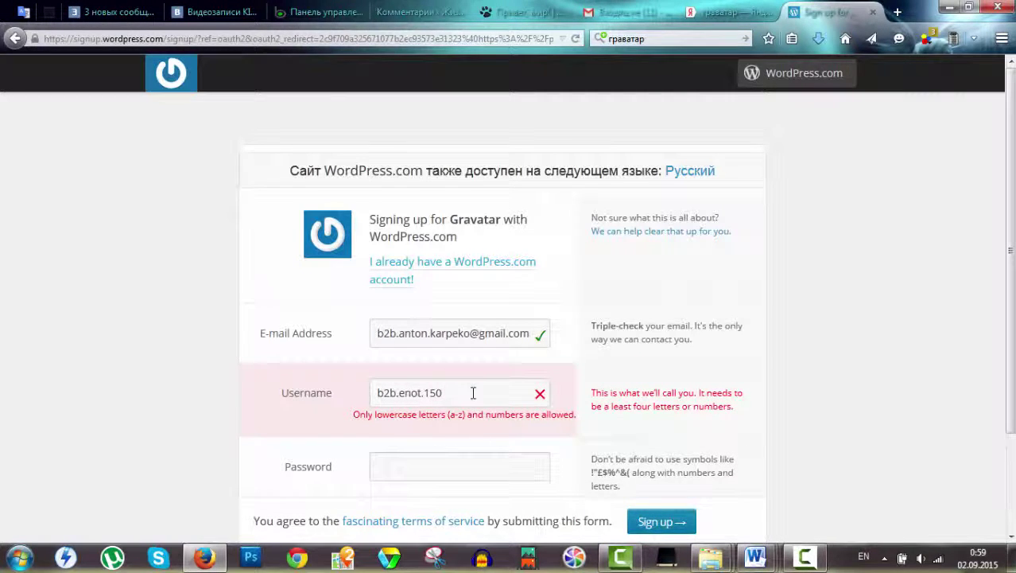
# Replace the rejected username with one of lowercase letters and digits, then enter a password.
pyautogui.moveTo(467, 382); pyautogui.dragTo(284, 386)
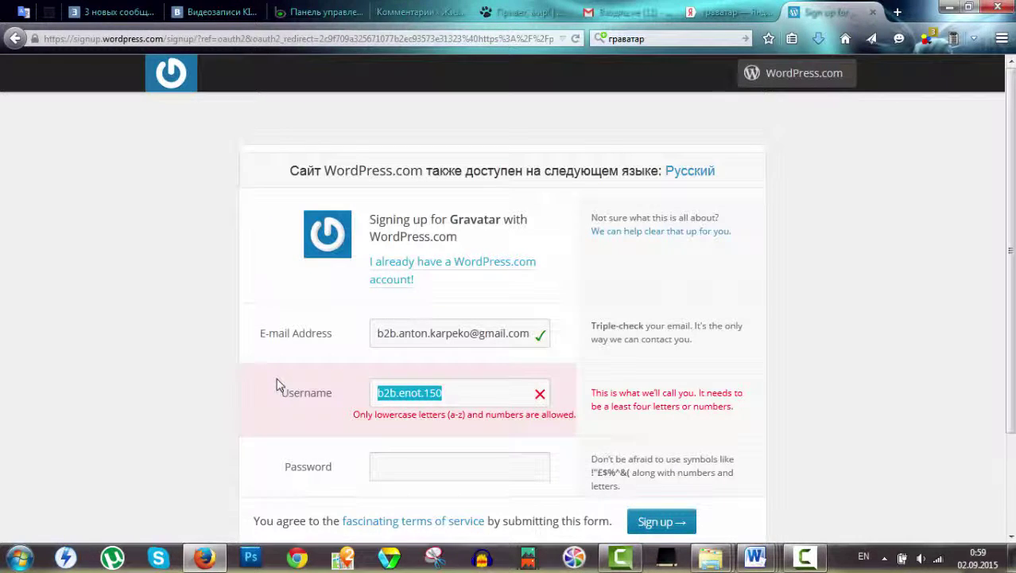
pyautogui.write('b2b')
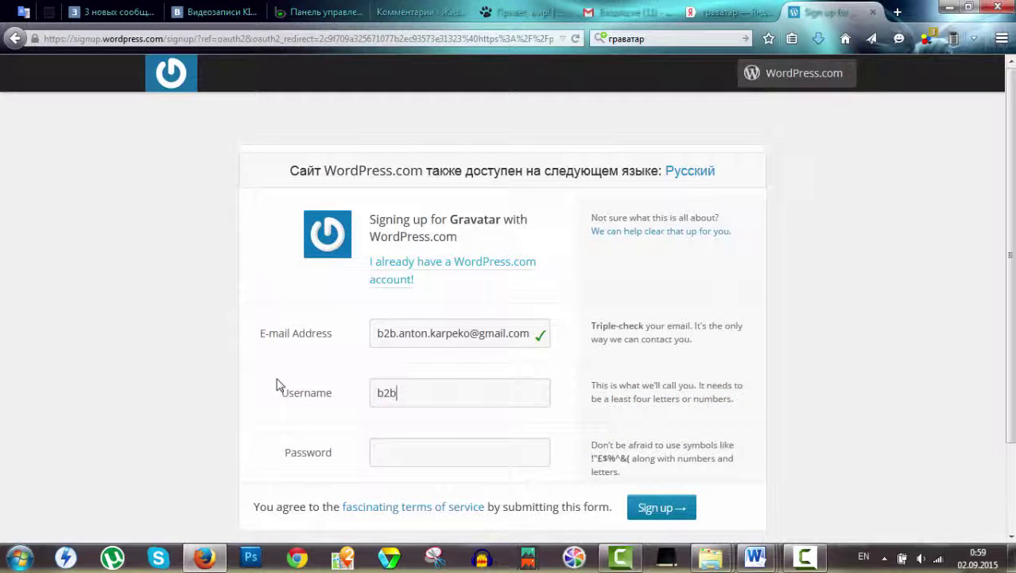
pyautogui.write('enot150')
pyautogui.click(513, 457)
pyautogui.write('•')
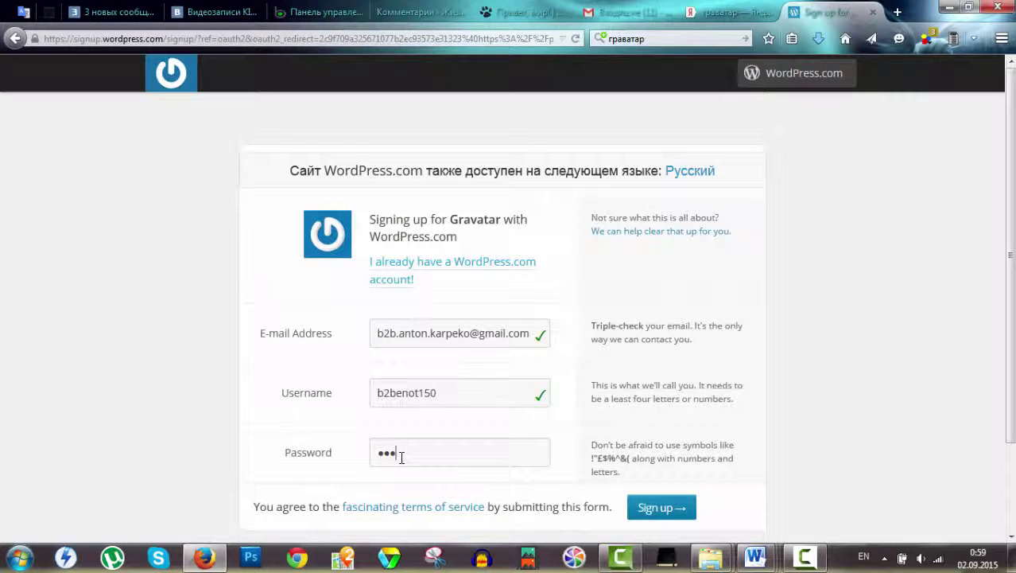
pyautogui.write('••••••••••')
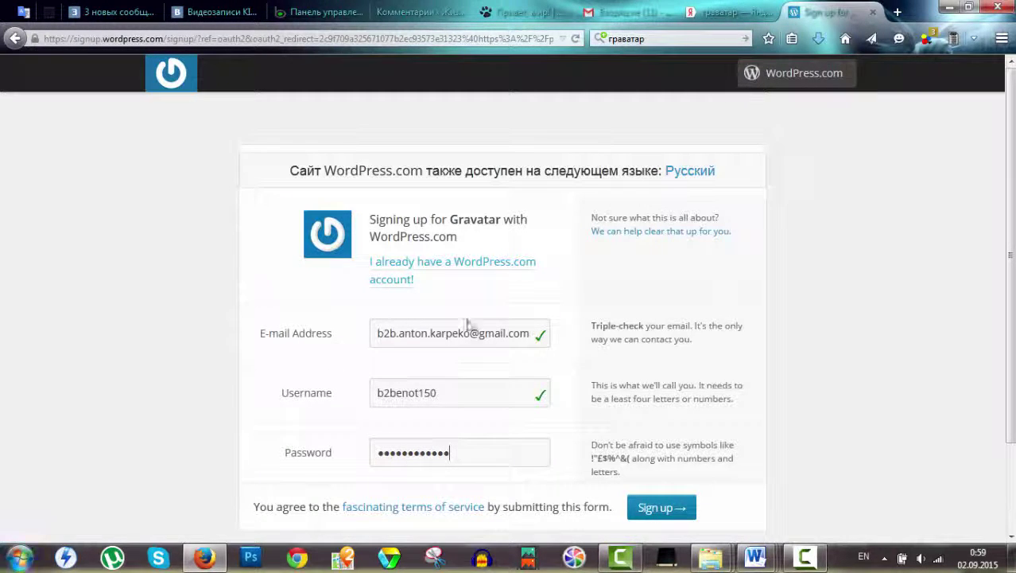
# Submit the Gravatar sign-up and go to the inbox for the activation e-mail.
pyautogui.click(659, 515)
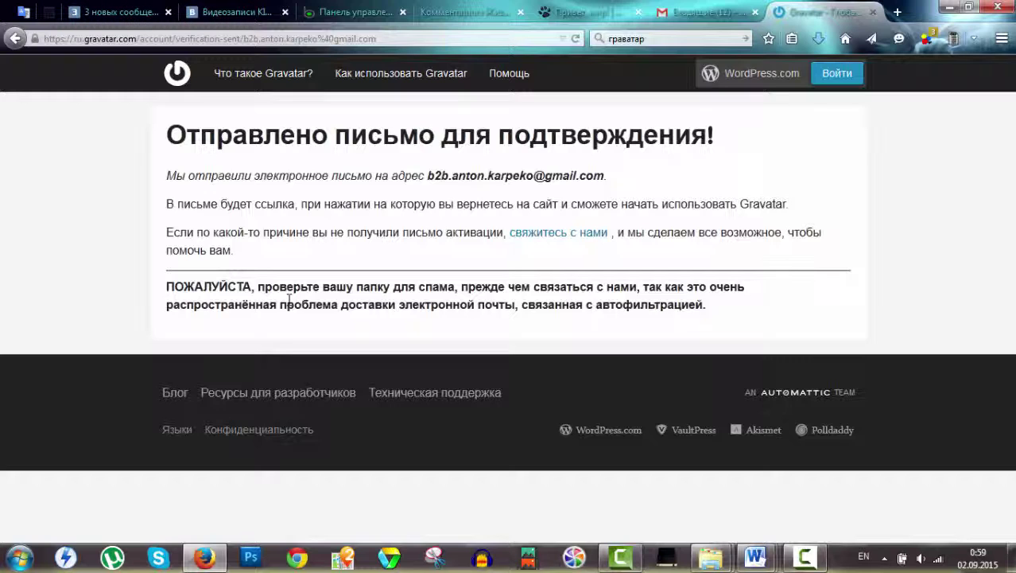
pyautogui.click(688, 12)
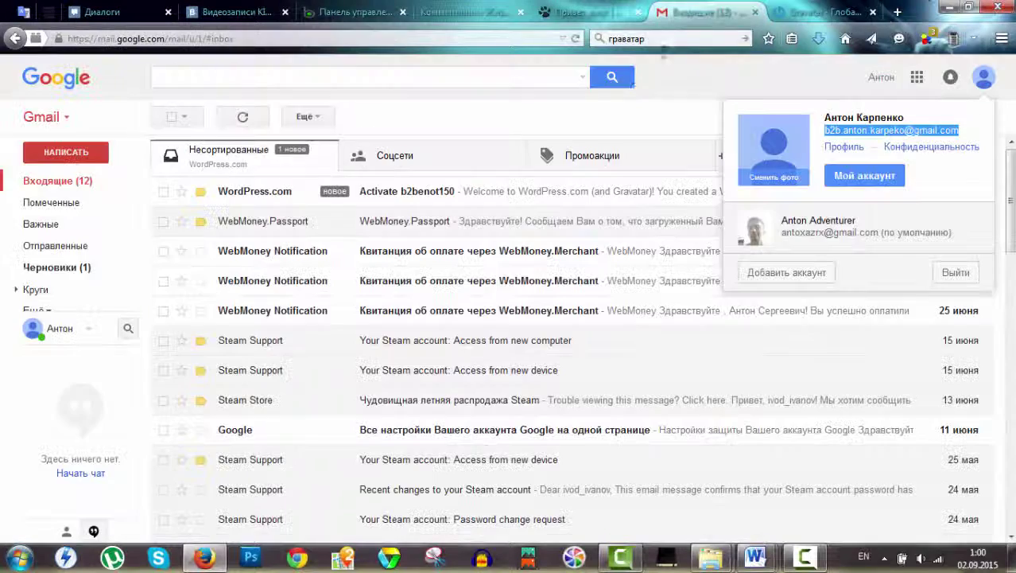
# Activate the new account from the WordPress.com e-mail in Gmail.
pyautogui.click(432, 197)
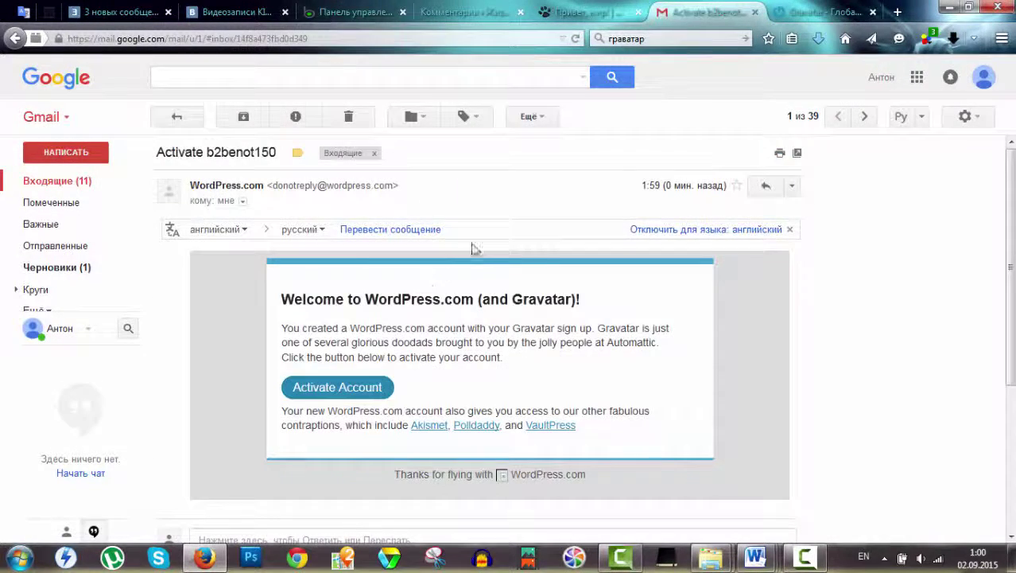
pyautogui.click(329, 400)
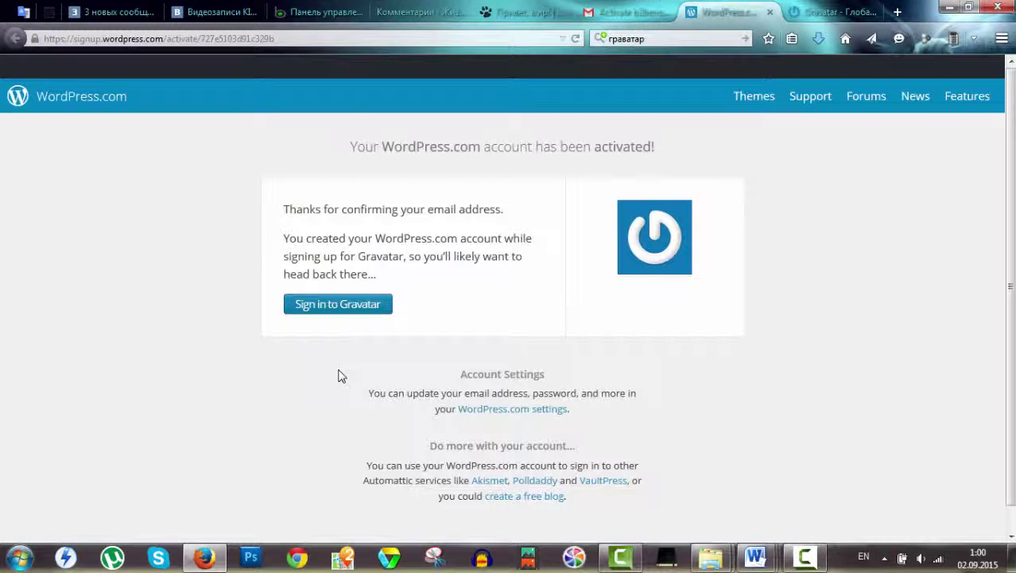
# Sign in to Gravatar, try then cancel the webcam capture, and choose Add a new image again.
pyautogui.click(335, 315)
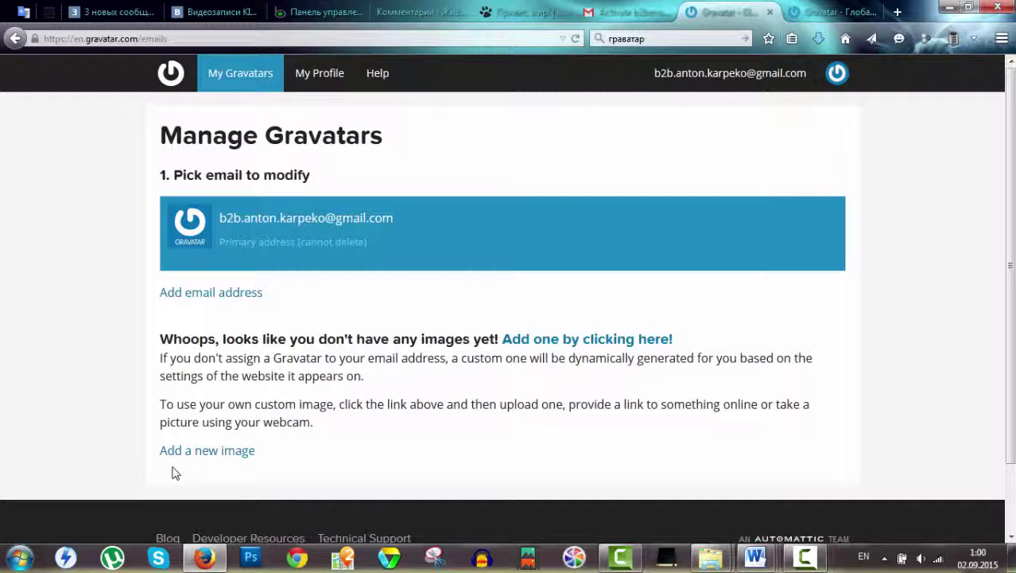
pyautogui.click(220, 456)
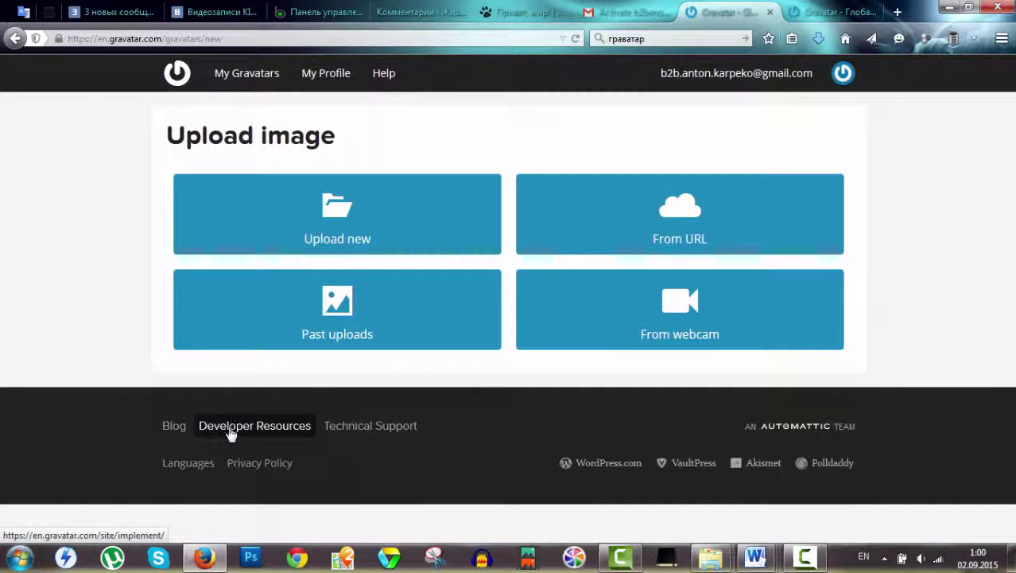
pyautogui.click(649, 336)
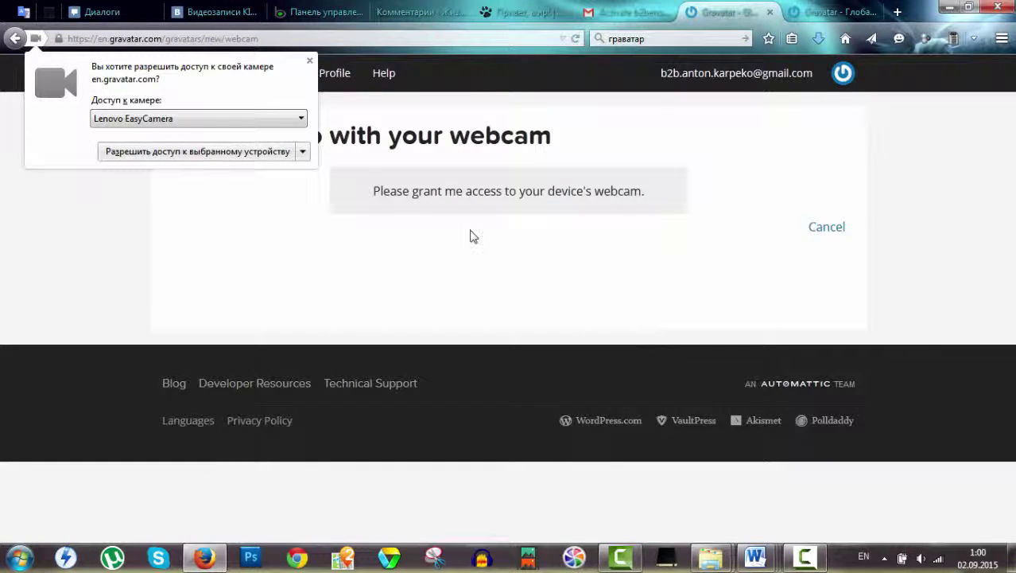
pyautogui.click(275, 151)
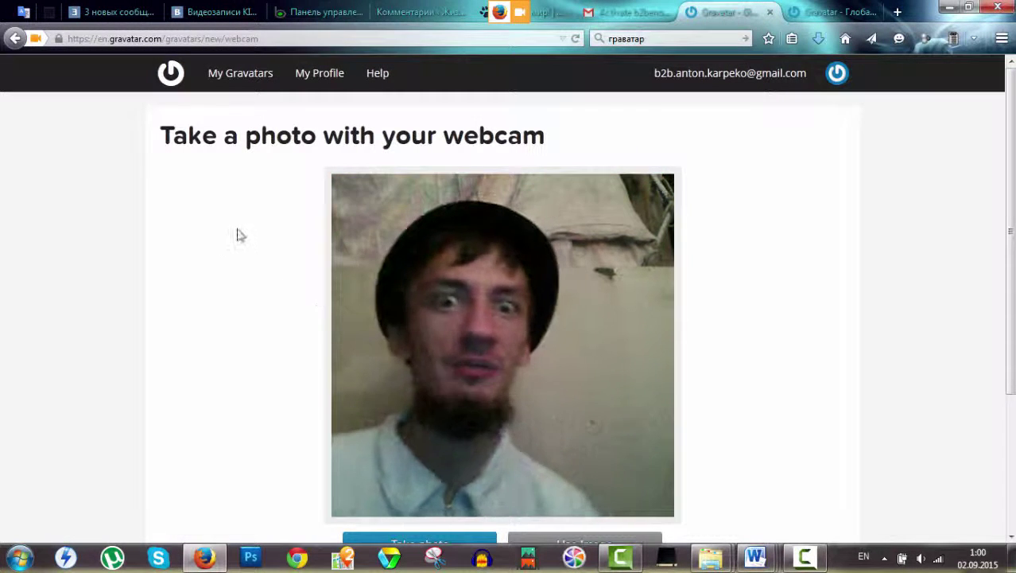
pyautogui.scroll(-5, 271, 239)
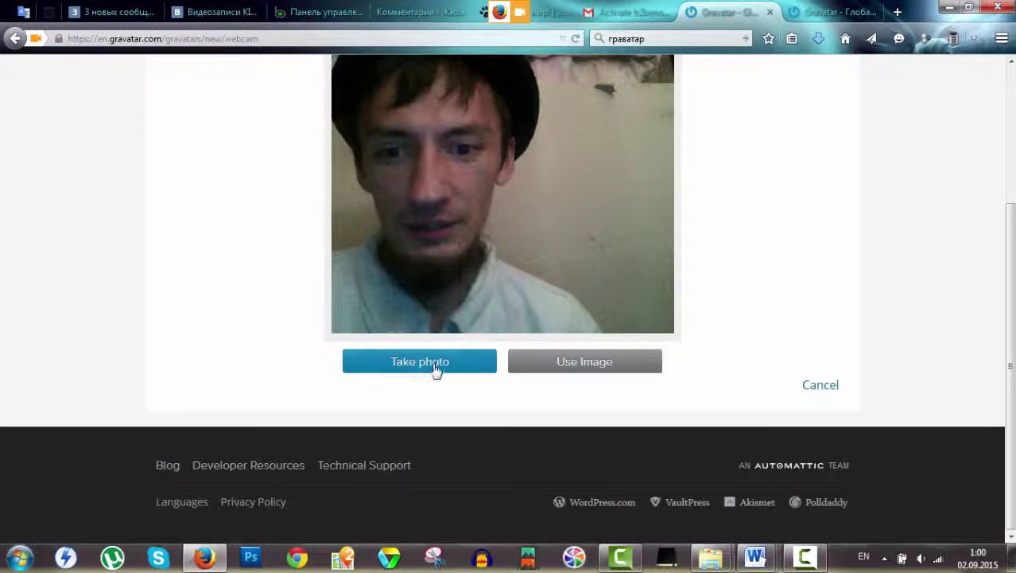
pyautogui.click(823, 390)
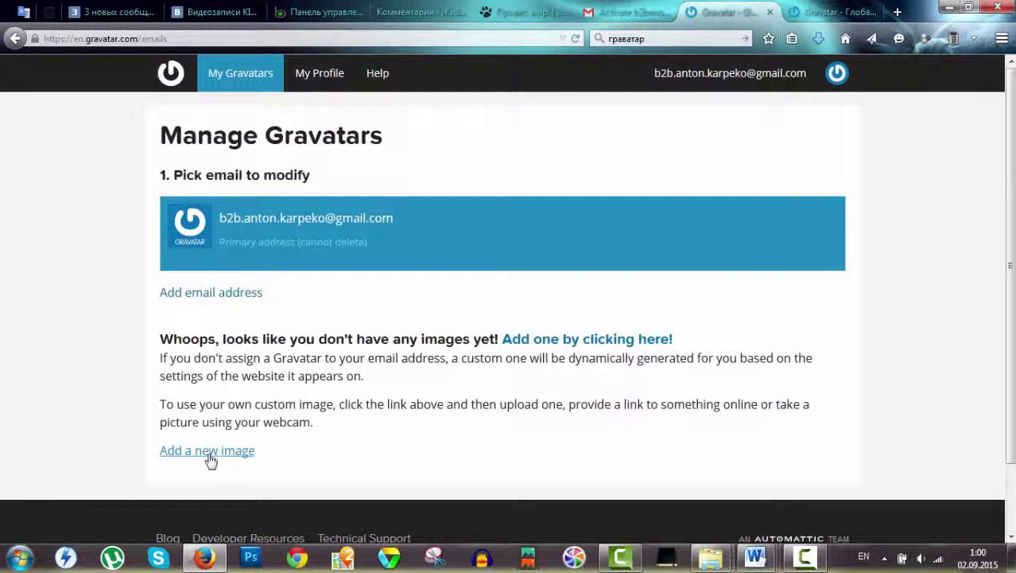
pyautogui.click(208, 451)
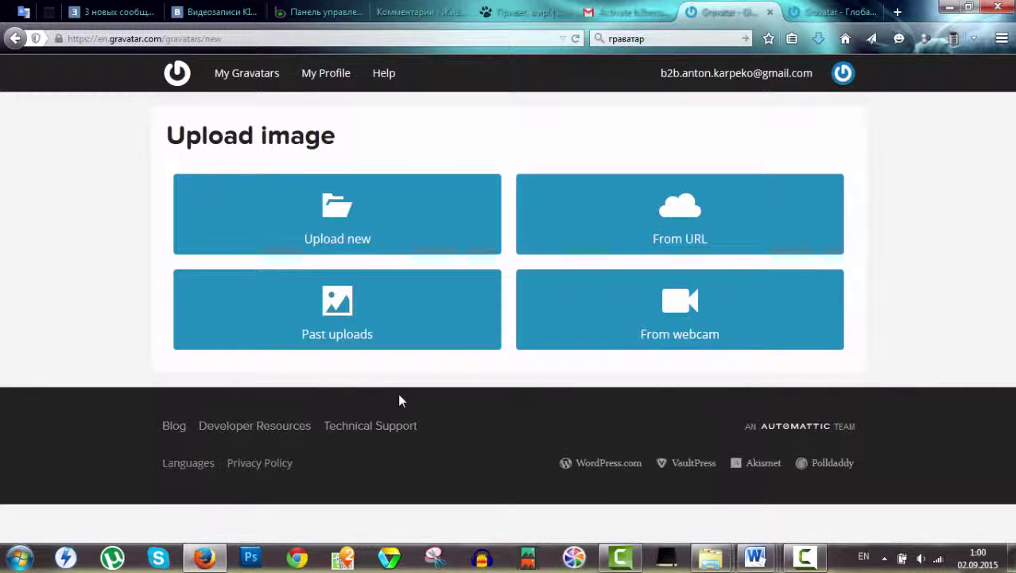
# In a new tab, search Yandex for 'енот' in Russian and switch to image results.
pyautogui.click(897, 12)
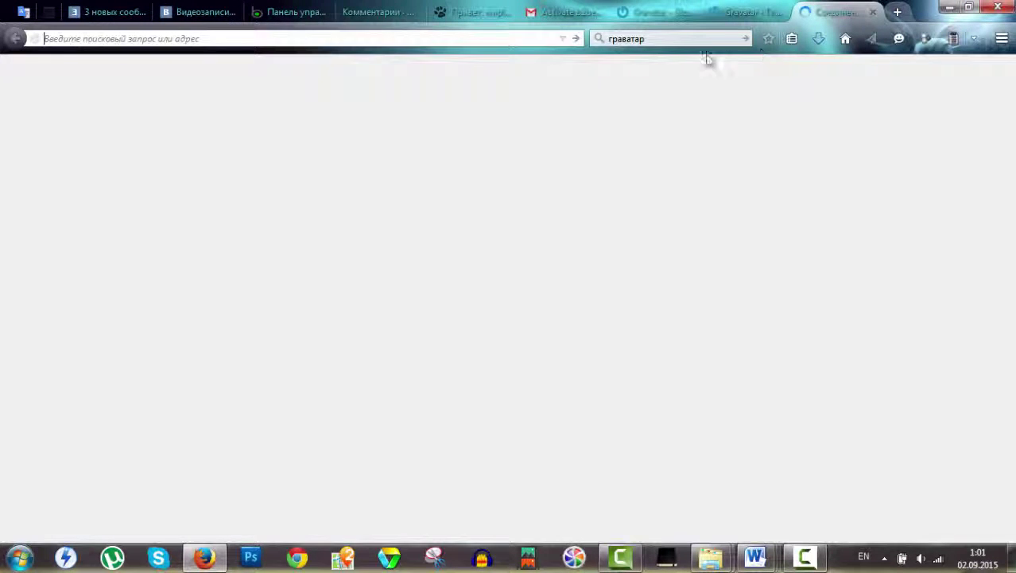
pyautogui.click(685, 40)
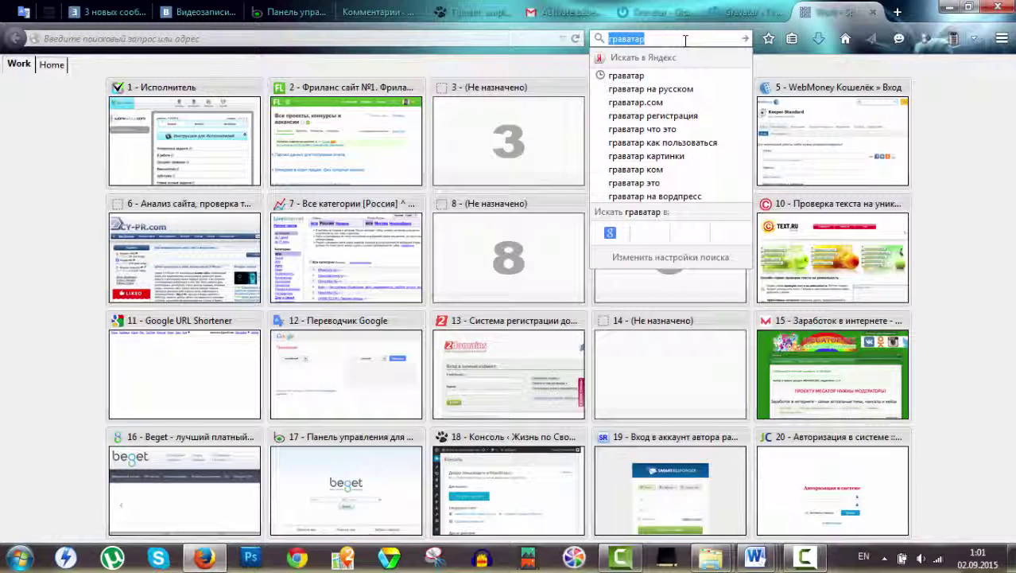
pyautogui.write('tyjn')
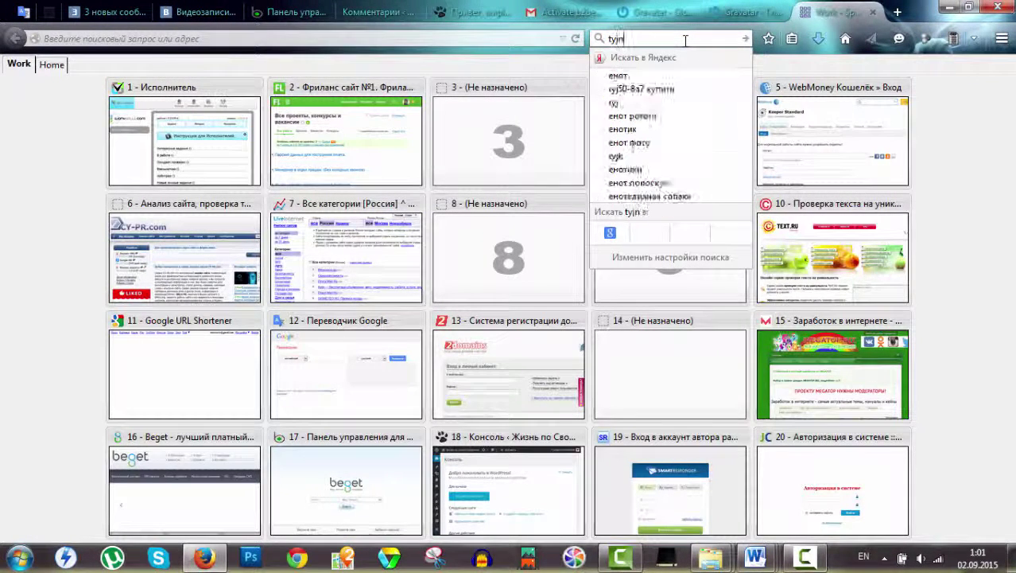
pyautogui.press('BackSpace')
pyautogui.press('BackSpace')
pyautogui.press('BackSpace')
pyautogui.press('BackSpace')
pyautogui.hotkey('alt', 'shift')
pyautogui.write('енотэ')
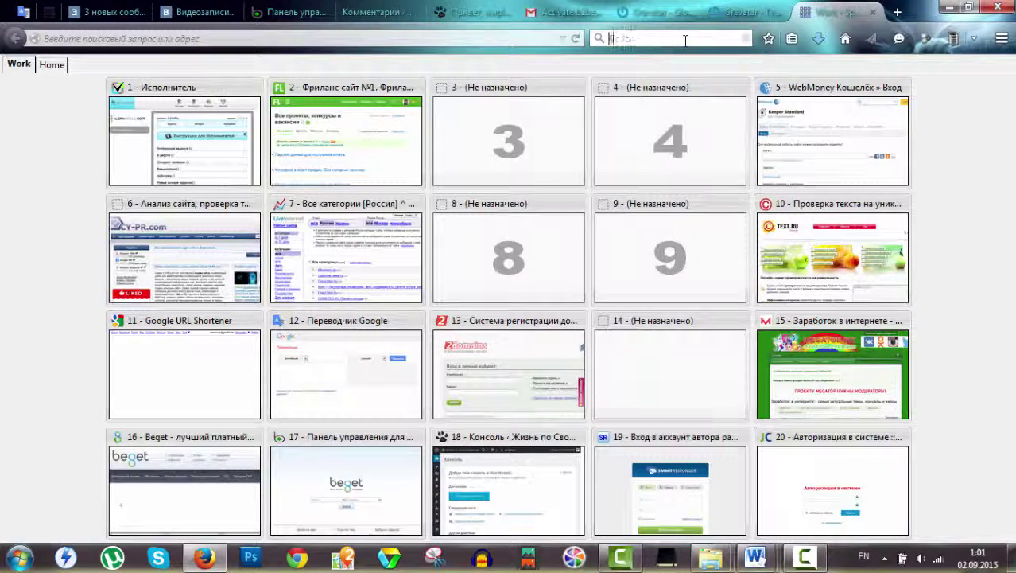
pyautogui.press('BackSpace')
pyautogui.press('Return')
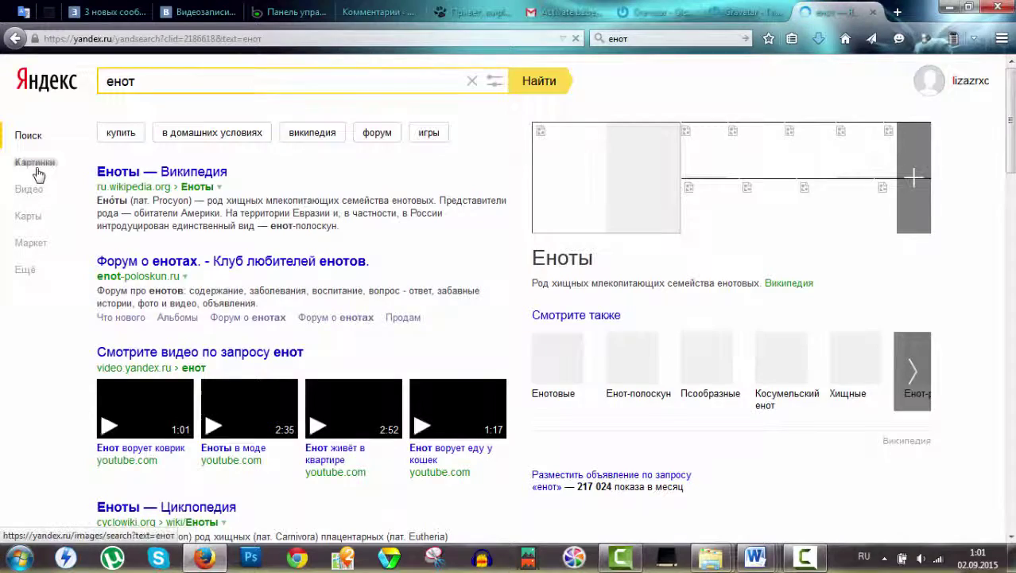
pyautogui.click(24, 164)
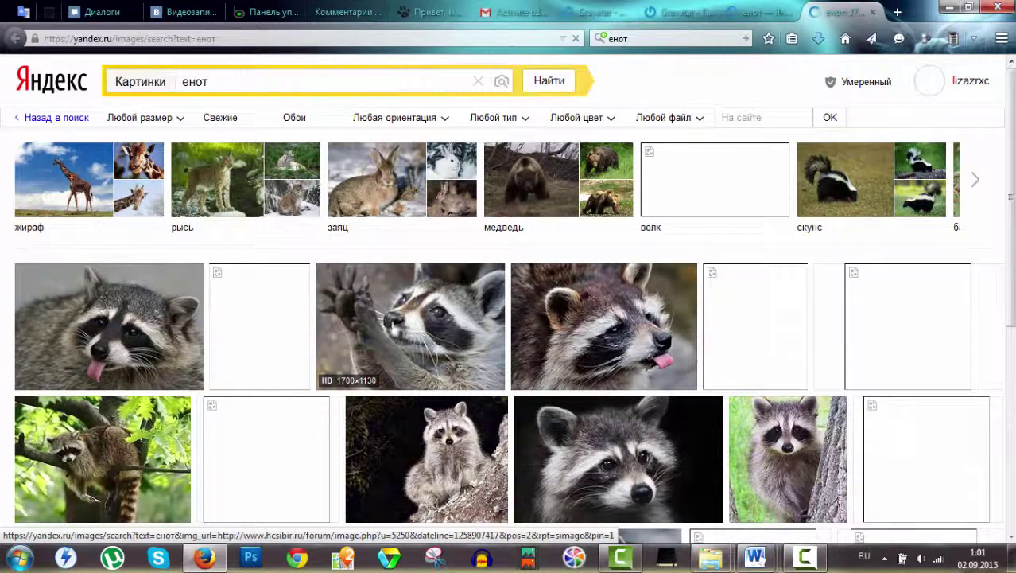
# Save the close-up raccoon photo to the Desktop as Raton19, then minimize the browser.
pyautogui.moveTo(136, 330)
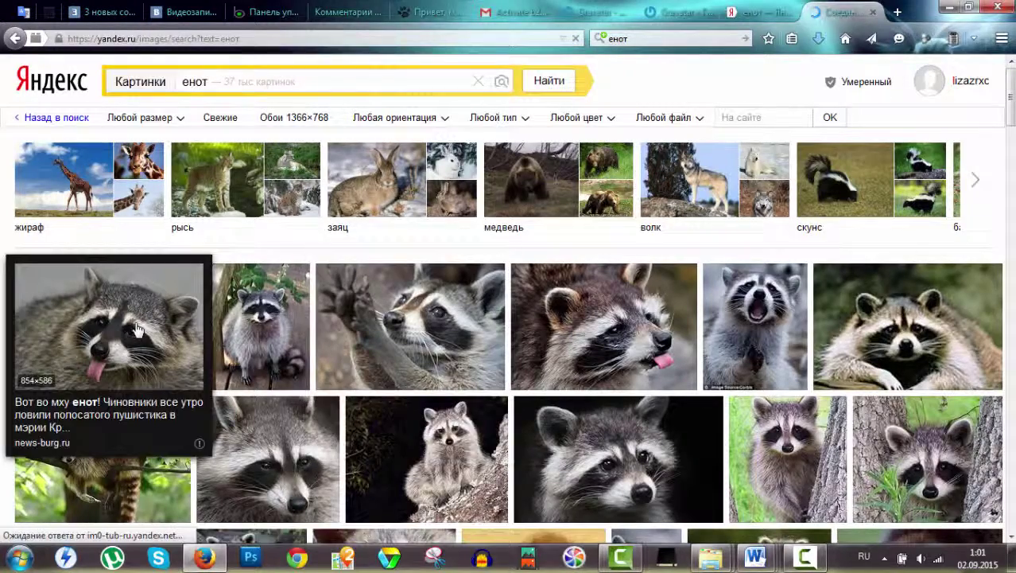
pyautogui.scroll(-4, 322, 263)
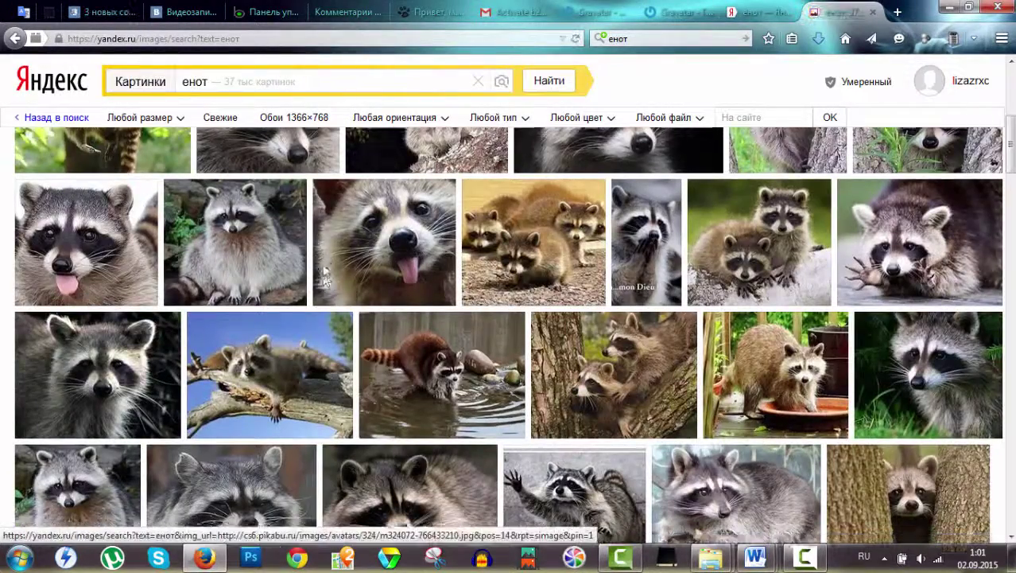
pyautogui.scroll(-3, 324, 267)
pyautogui.scroll(1, 103, 222)
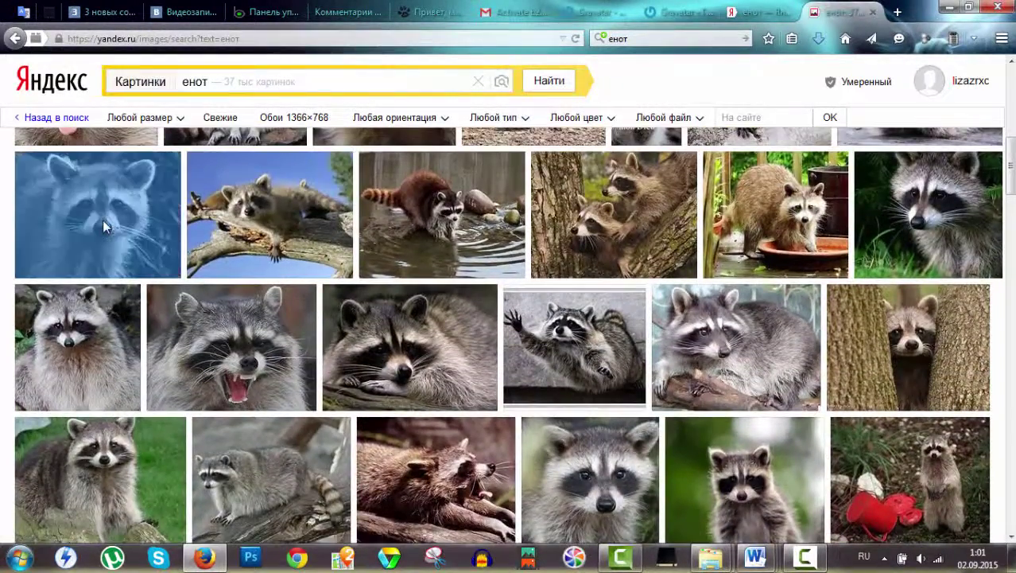
pyautogui.click(105, 224)
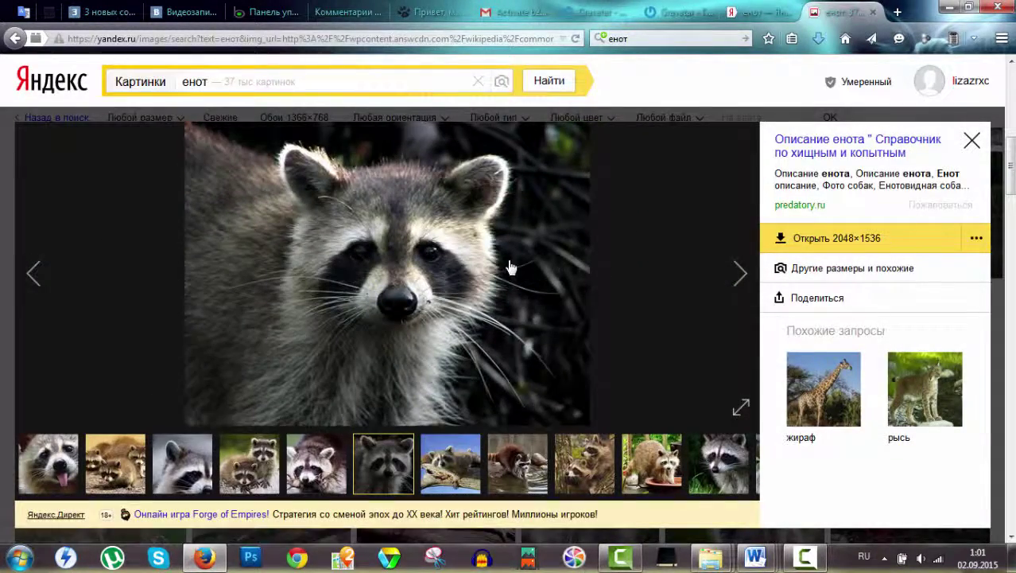
pyautogui.rightClick(512, 263)
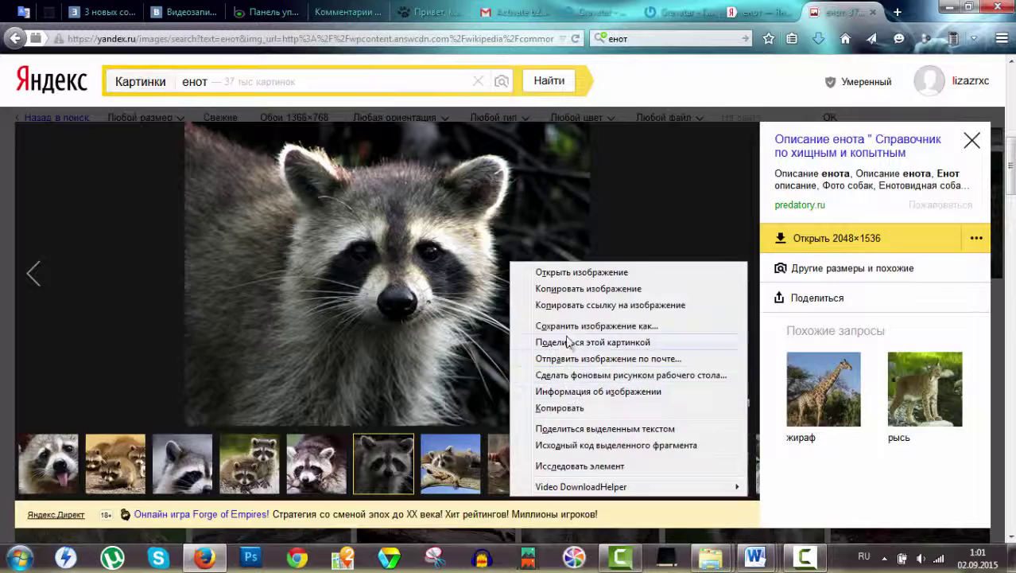
pyautogui.click(541, 325)
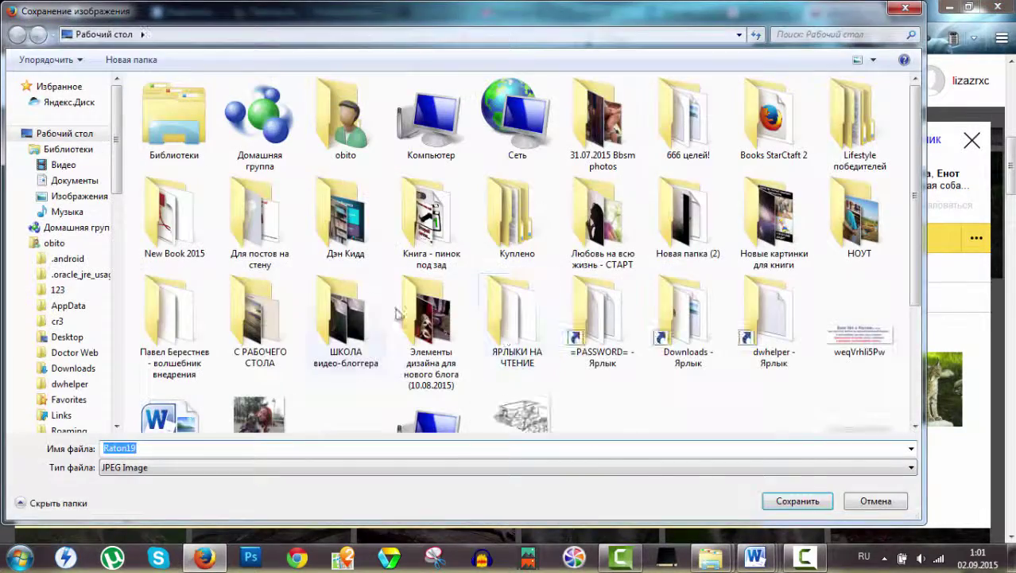
pyautogui.click(777, 499)
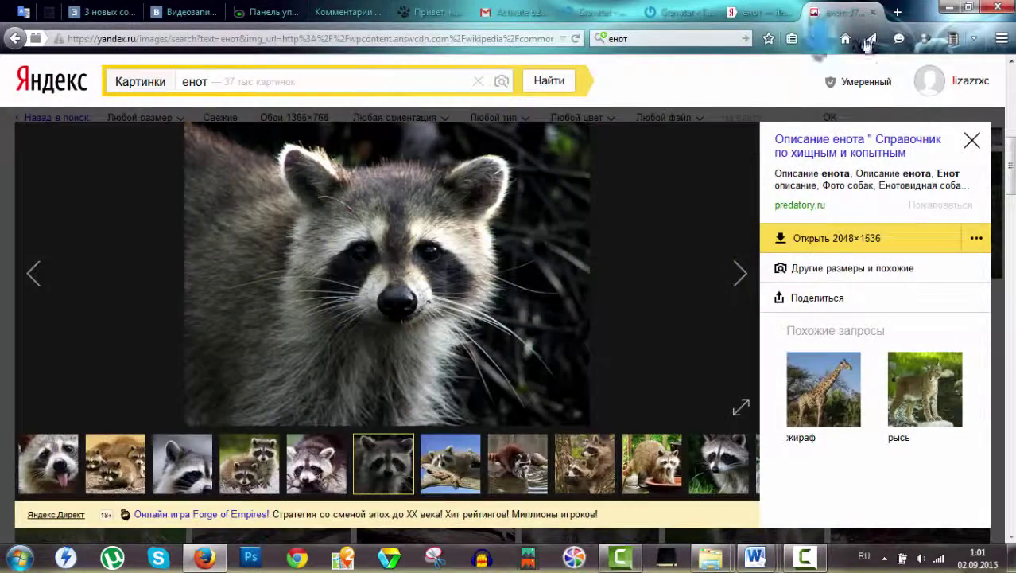
pyautogui.click(944, 7)
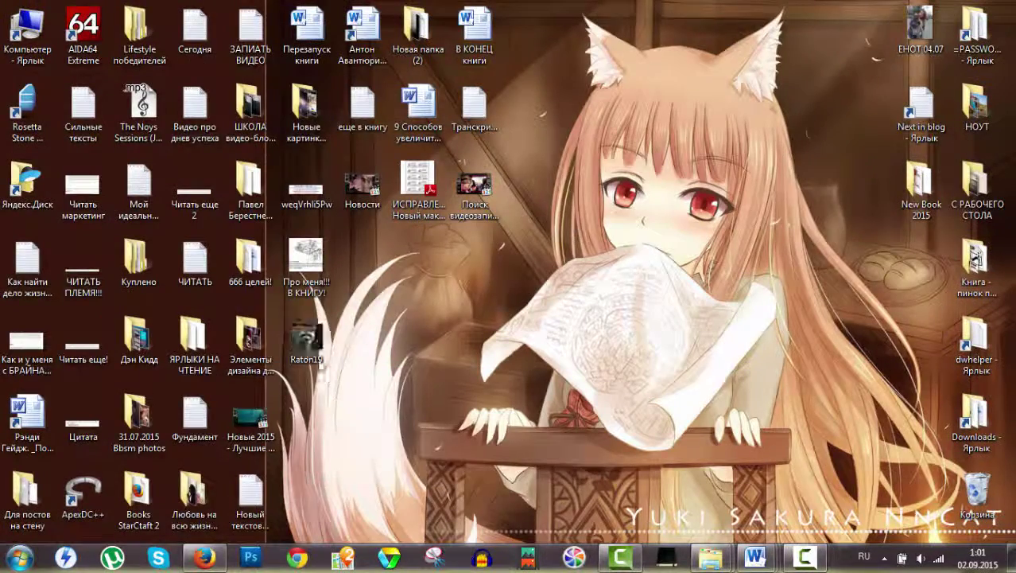
# Return to the Gravatar image page and choose to upload a new image from the computer.
pyautogui.click(205, 557)
pyautogui.click(700, 6)
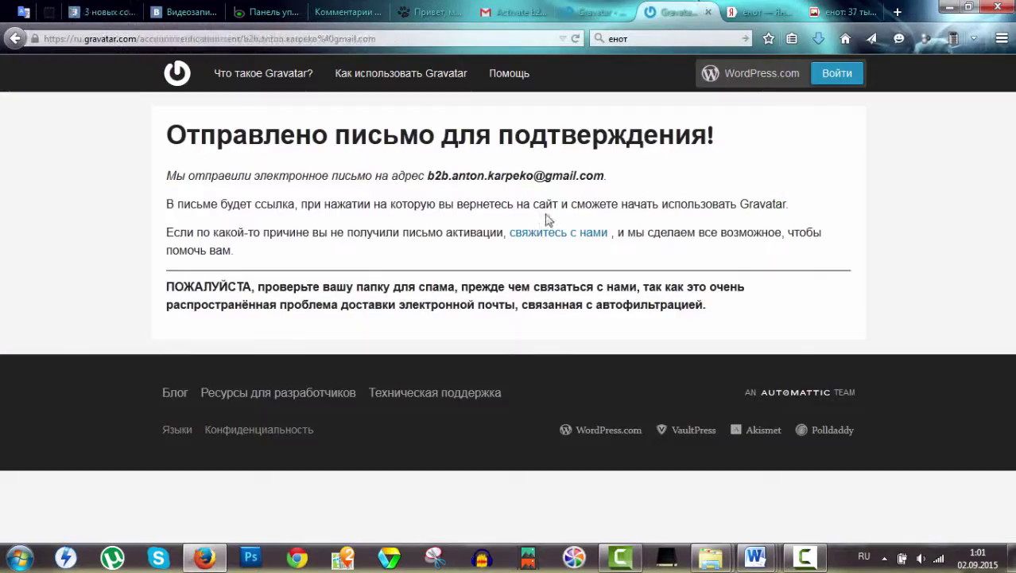
pyautogui.click(595, 12)
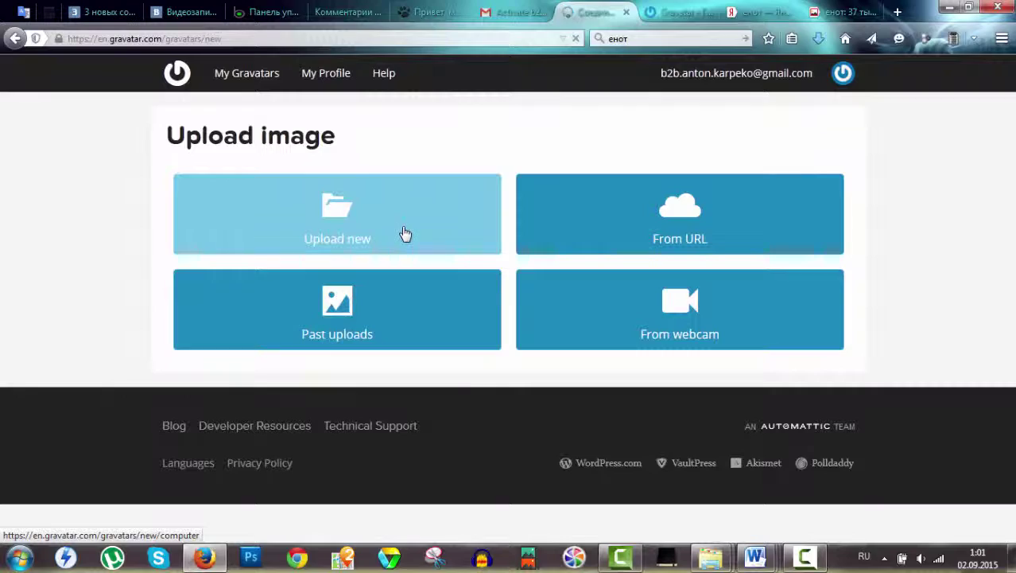
pyautogui.click(405, 233)
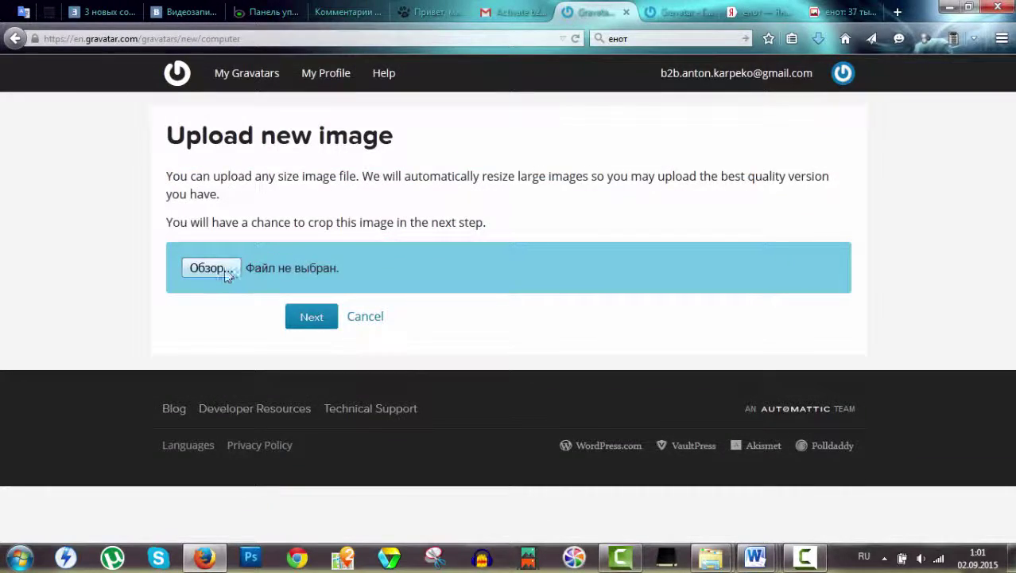
# Pick Raton19 from the Desktop and upload it to reach the crop page.
pyautogui.click(225, 271)
pyautogui.scroll(-2, 468, 313)
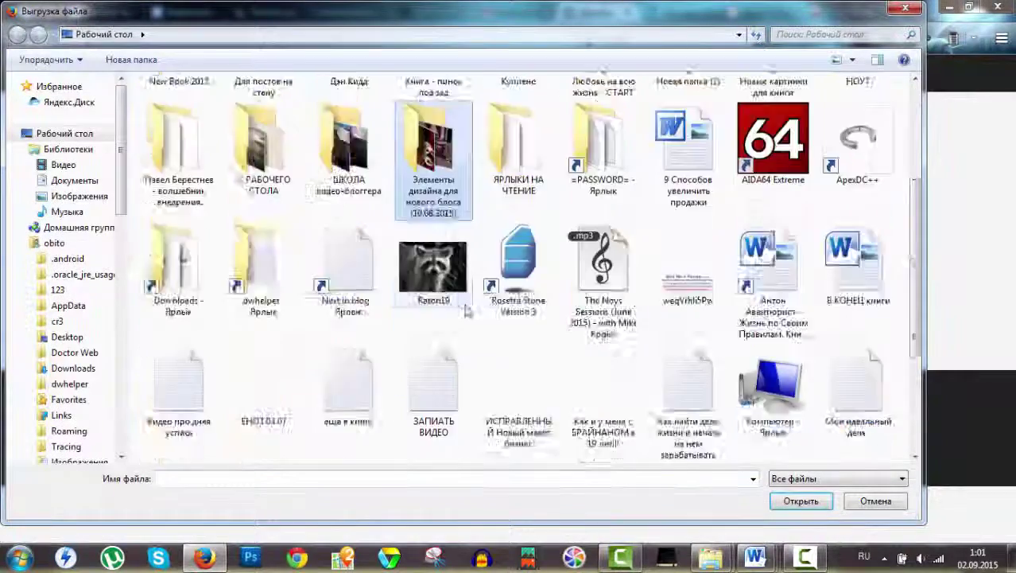
pyautogui.scroll(-2, 468, 312)
pyautogui.scroll(5, 473, 263)
pyautogui.scroll(-3, 481, 212)
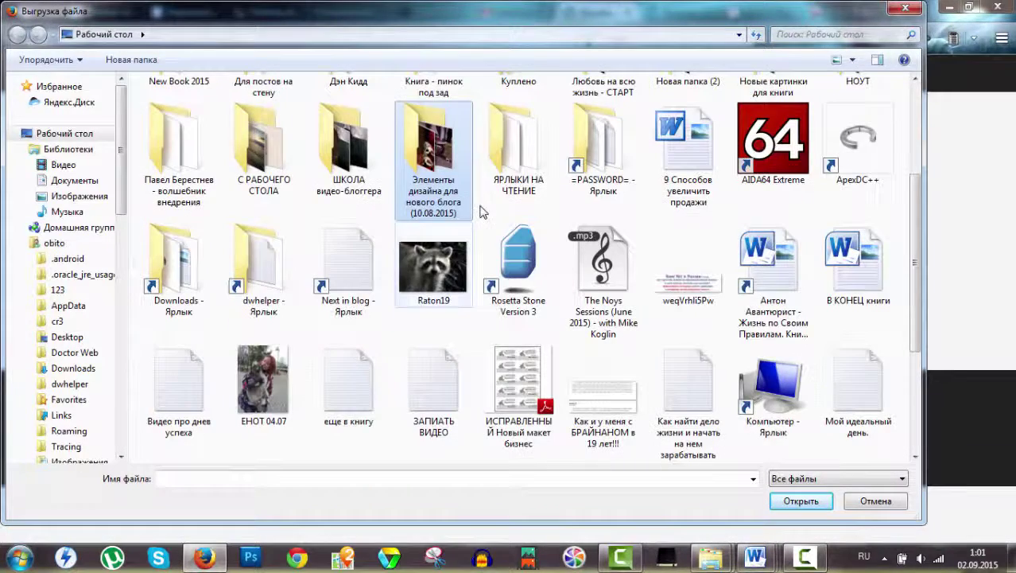
pyautogui.doubleClick(435, 269)
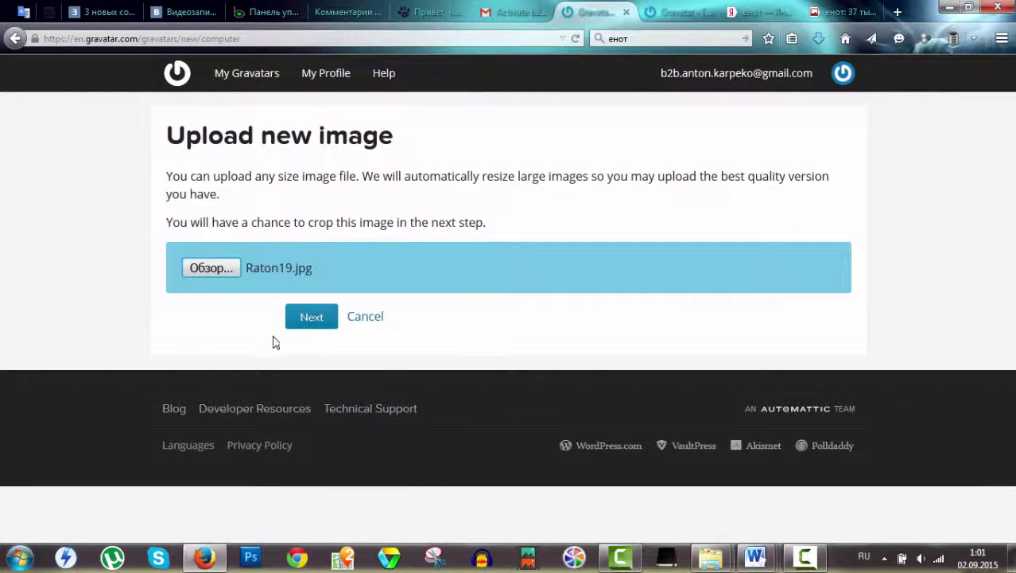
pyautogui.click(312, 325)
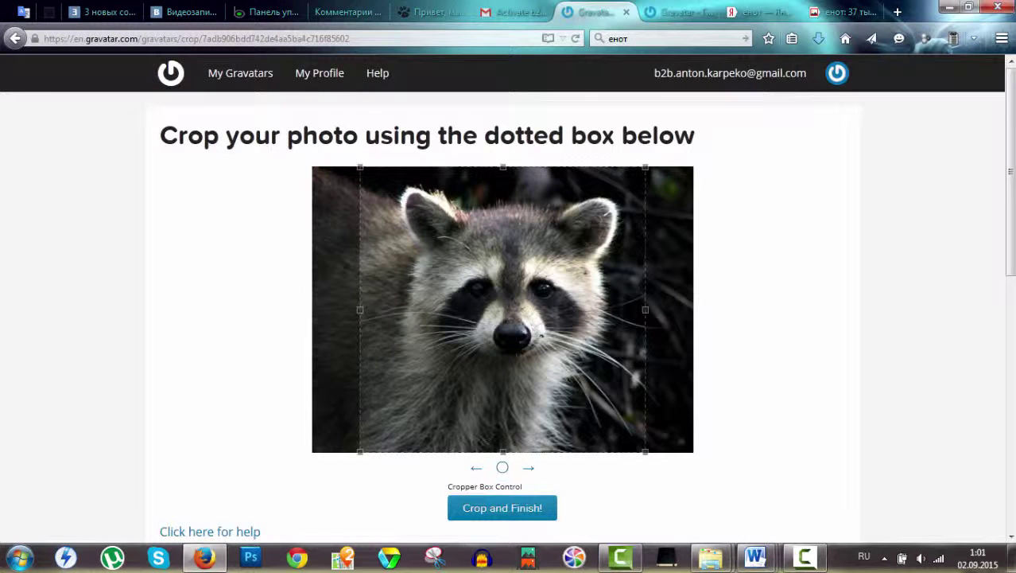
# Crop the photo to a square framing the raccoon's face at the top edge.
pyautogui.moveTo(645, 169); pyautogui.dragTo(445, 367)
pyautogui.moveTo(413, 408); pyautogui.dragTo(449, 221)
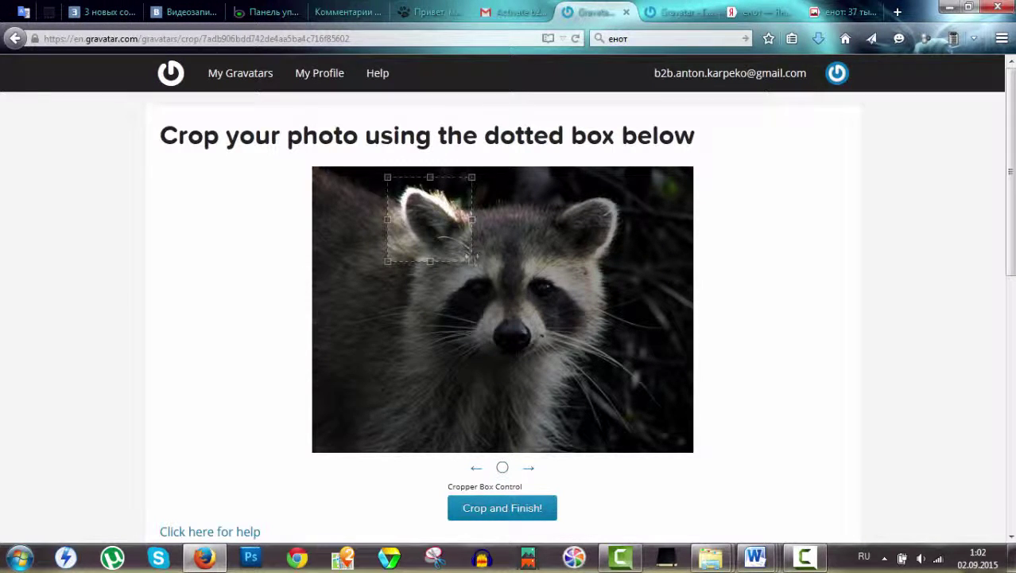
pyautogui.moveTo(475, 261); pyautogui.dragTo(634, 407)
pyautogui.moveTo(576, 366); pyautogui.dragTo(578, 356)
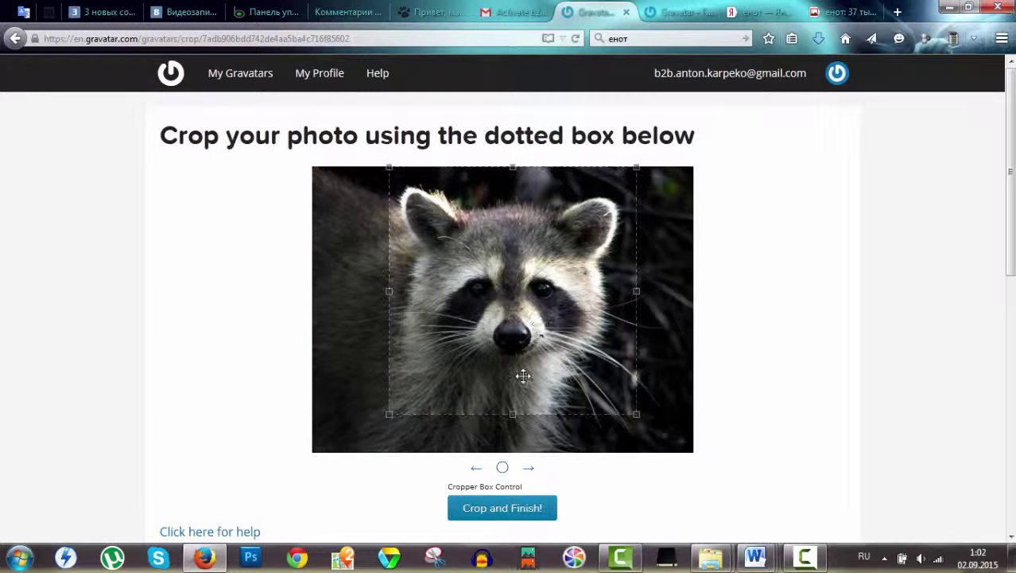
pyautogui.click(500, 520)
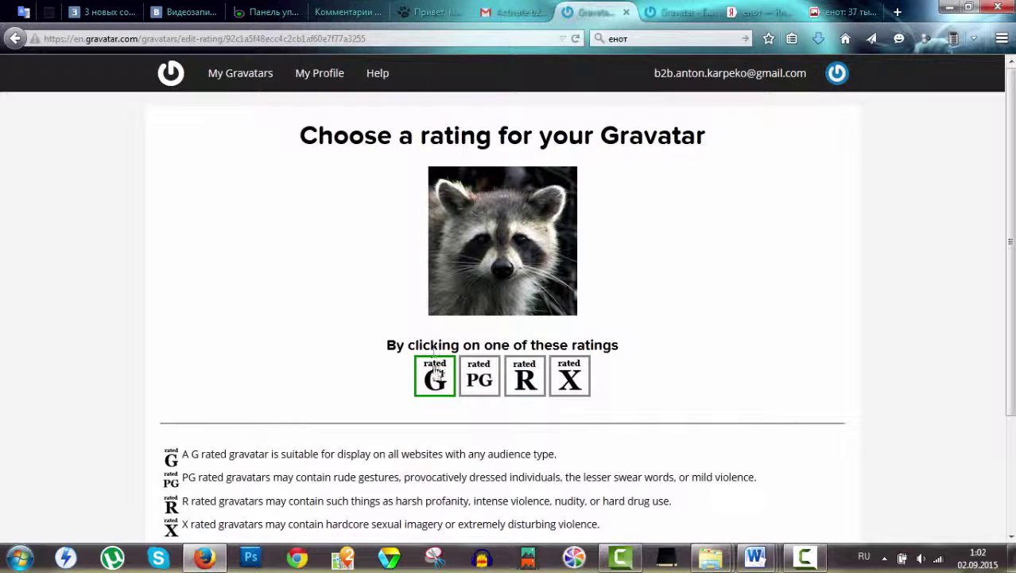
# Give the new raccoon avatar a G rating.
pyautogui.scroll(-3, 159, 262)
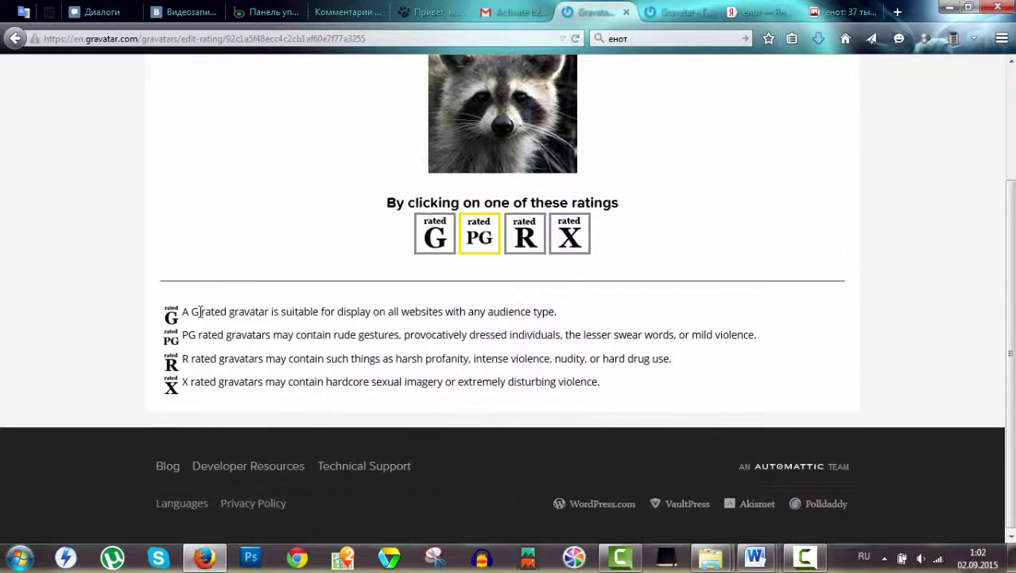
pyautogui.click(525, 223)
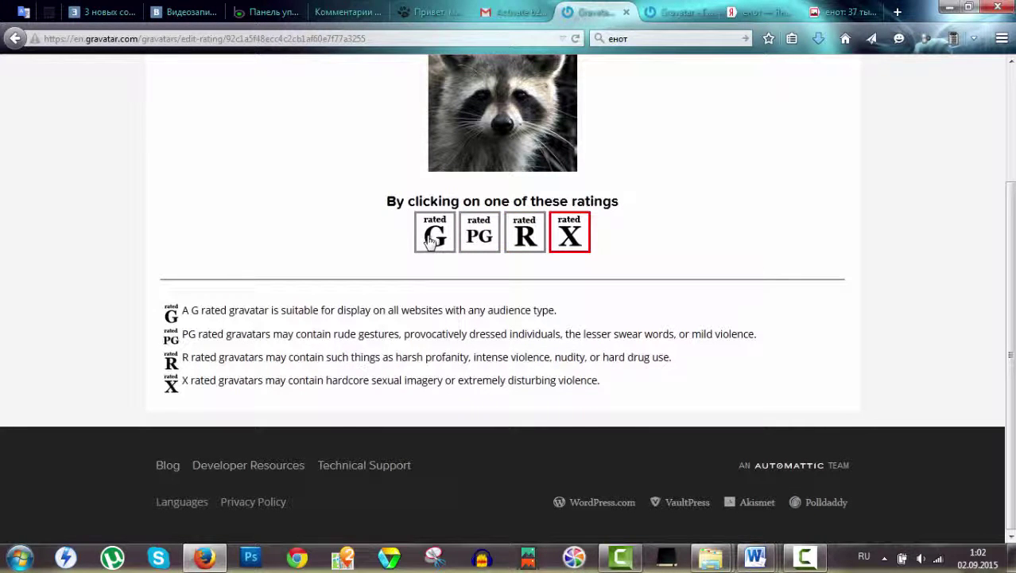
pyautogui.scroll(2, 325, 249)
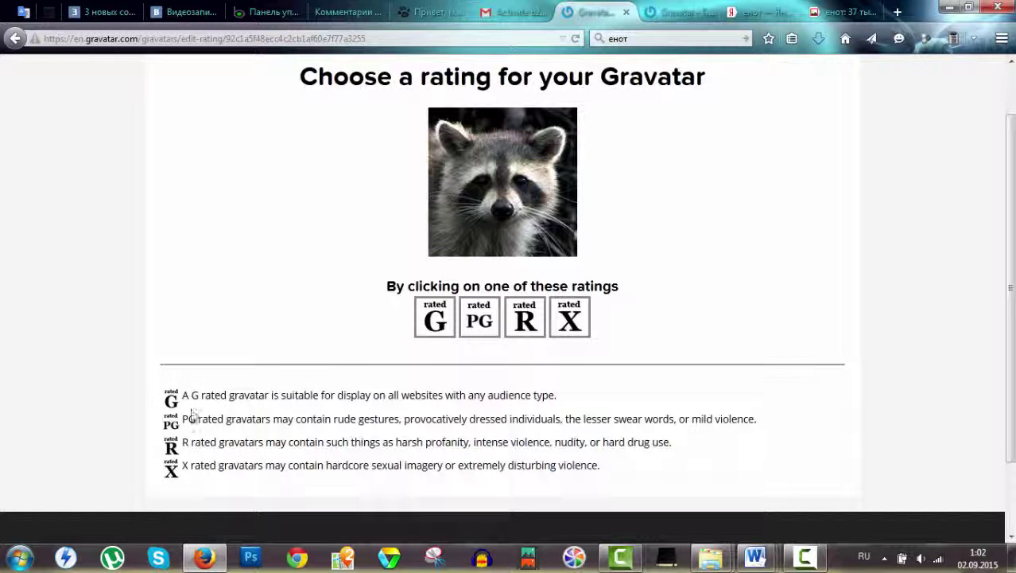
pyautogui.click(435, 319)
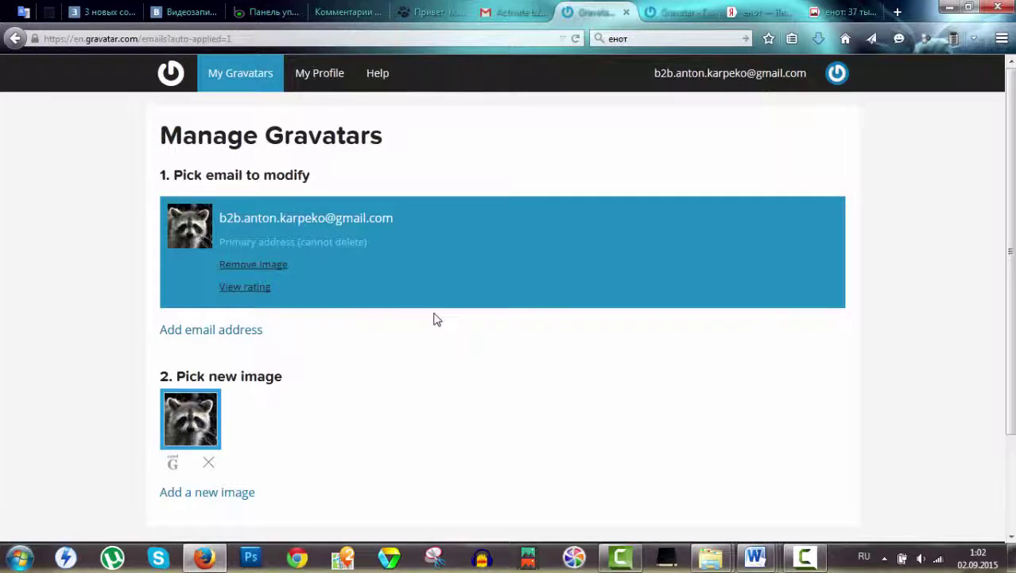
# Reload the blog post and check the prefilled commenter name and e-mail fields.
pyautogui.click(417, 12)
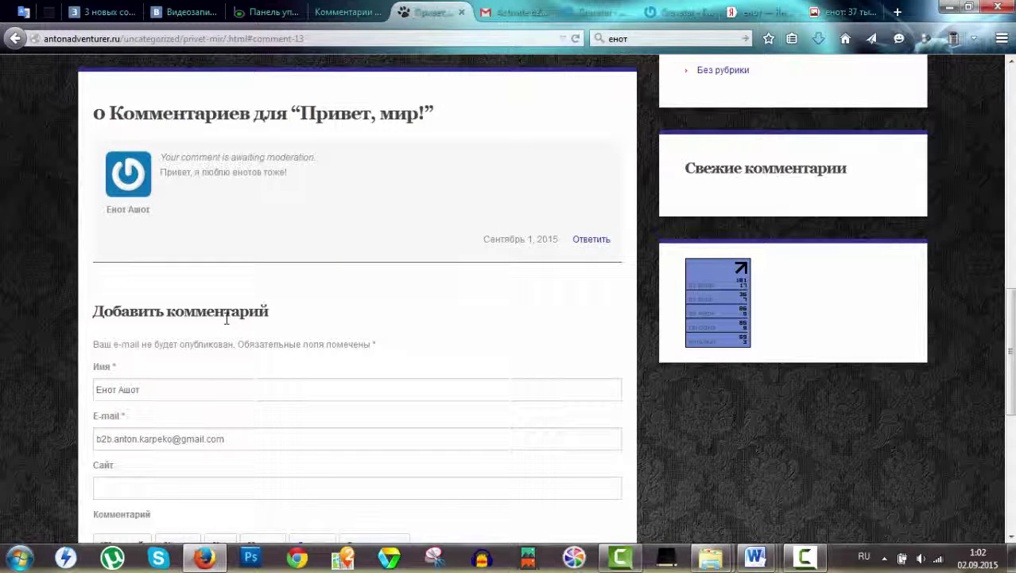
pyautogui.scroll(1, 94, 306)
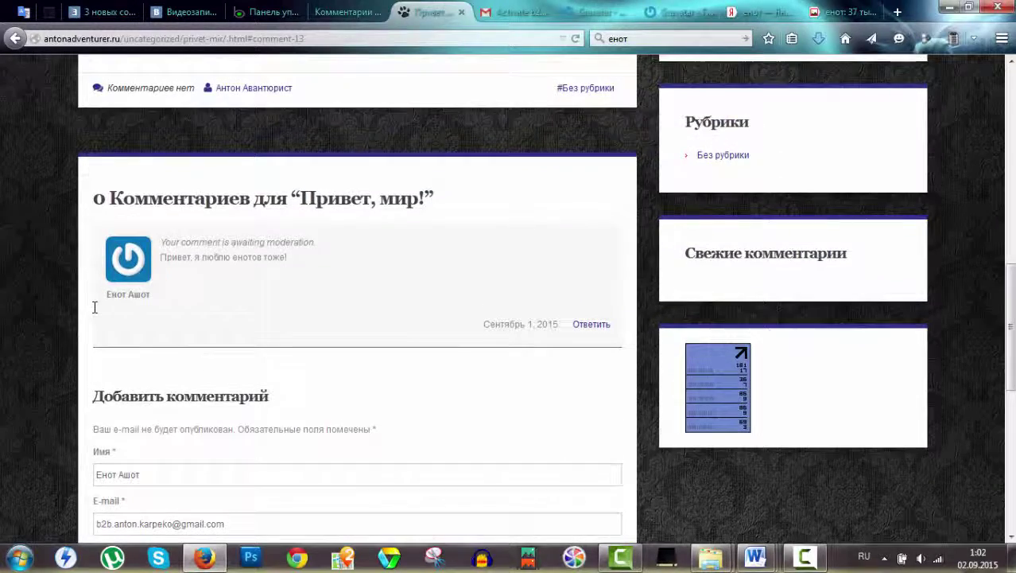
pyautogui.scroll(5, 95, 310)
pyautogui.scroll(-6, 342, 235)
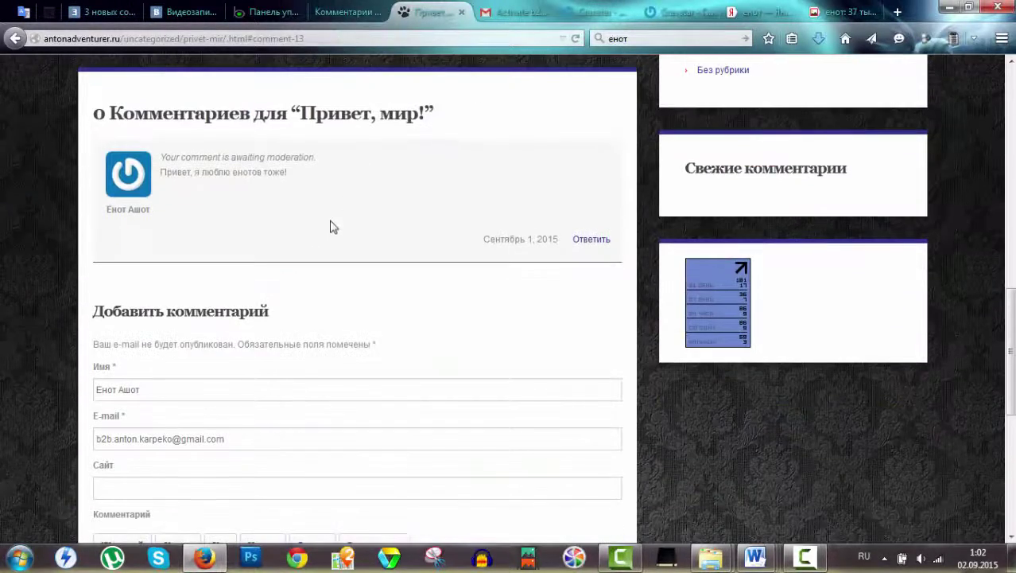
pyautogui.press('F5')
pyautogui.scroll(-3, 186, 422)
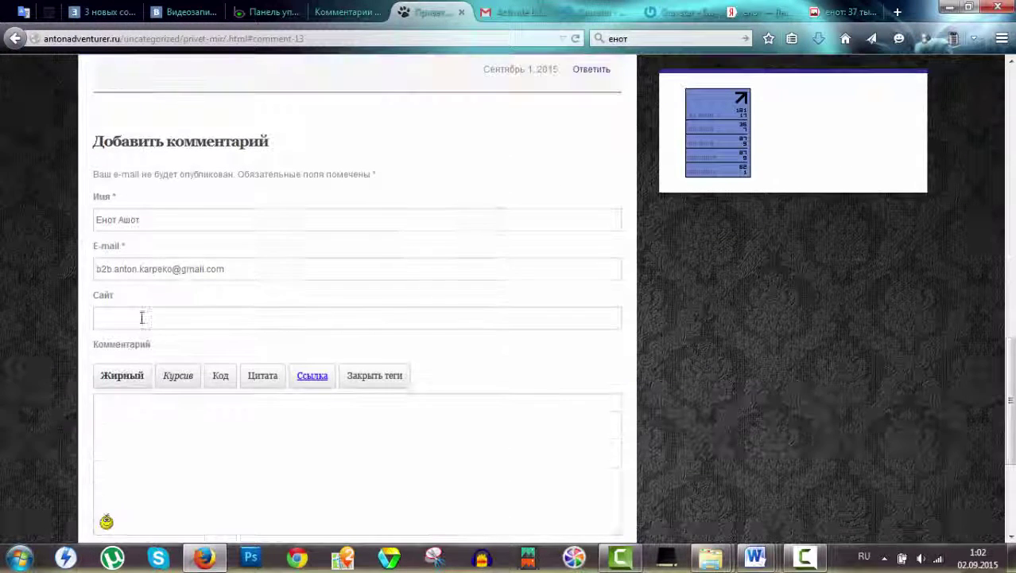
pyautogui.click(116, 224)
pyautogui.doubleClick(115, 223)
pyautogui.click(136, 266)
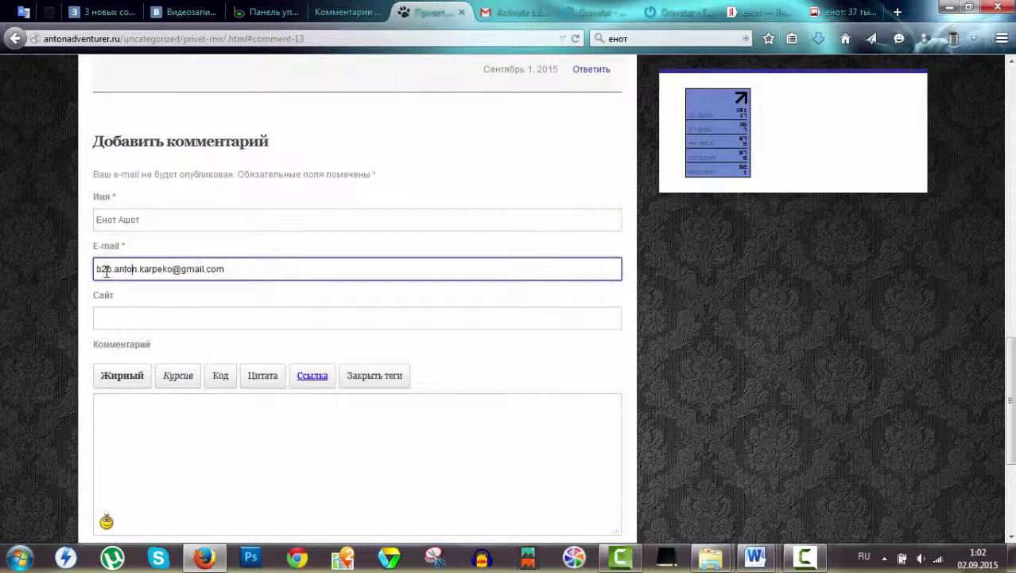
pyautogui.moveTo(107, 269); pyautogui.dragTo(260, 279)
pyautogui.click(103, 318)
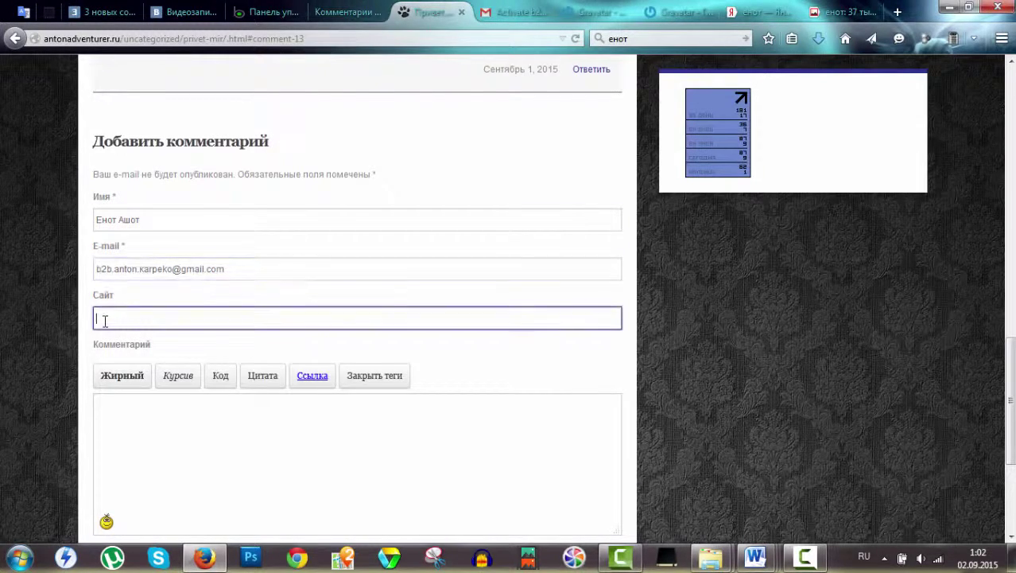
# Type the comment 'В лесу я сегодня видел мишку! ОН научил меня загружать фото!', fixing typos.
pyautogui.click(129, 465)
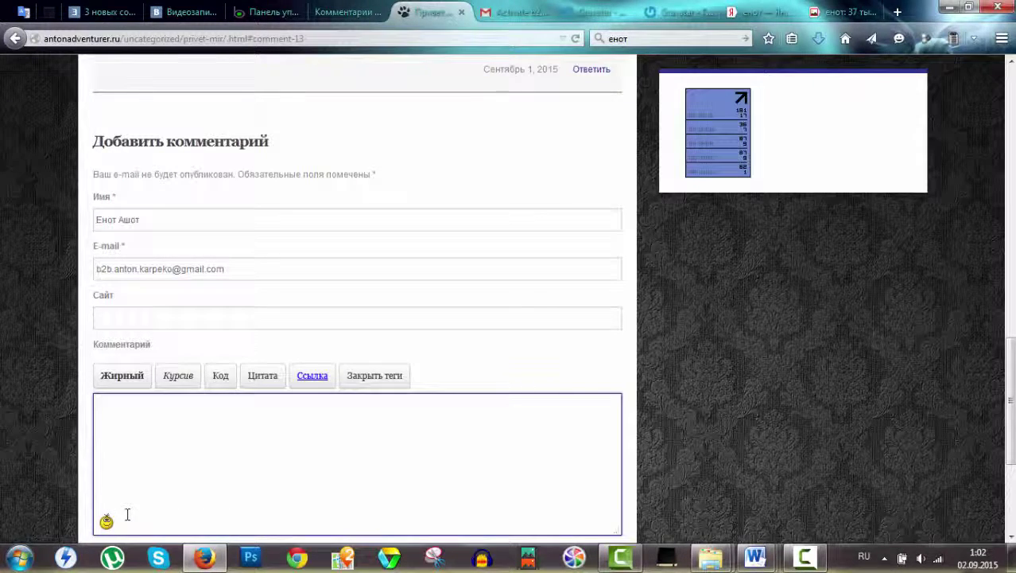
pyautogui.write('В лесу я е')
pyautogui.write('г')
pyautogui.write('егодня ш')
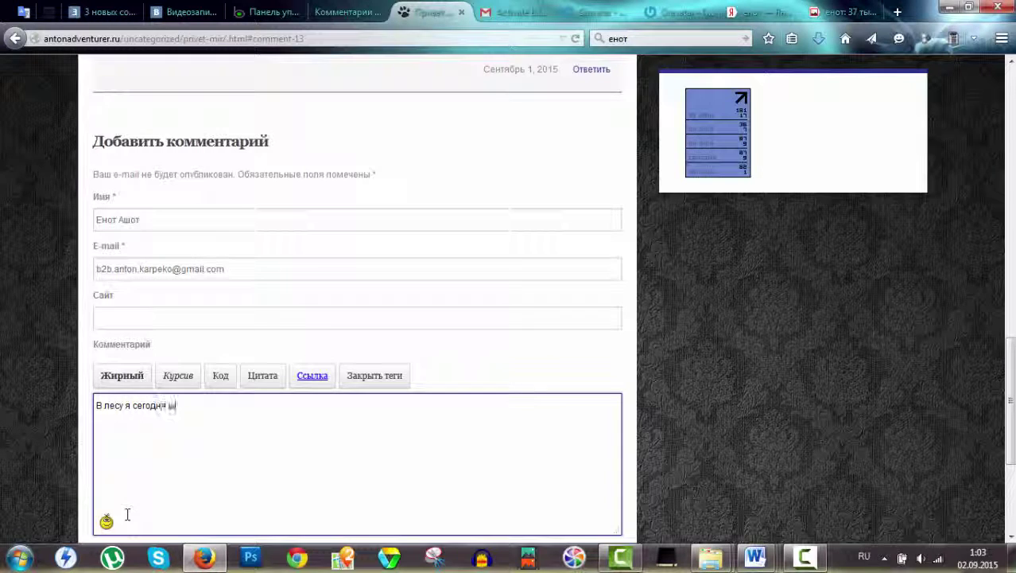
pyautogui.press('BackSpace')
pyautogui.write('видел вишку! ОН научи')
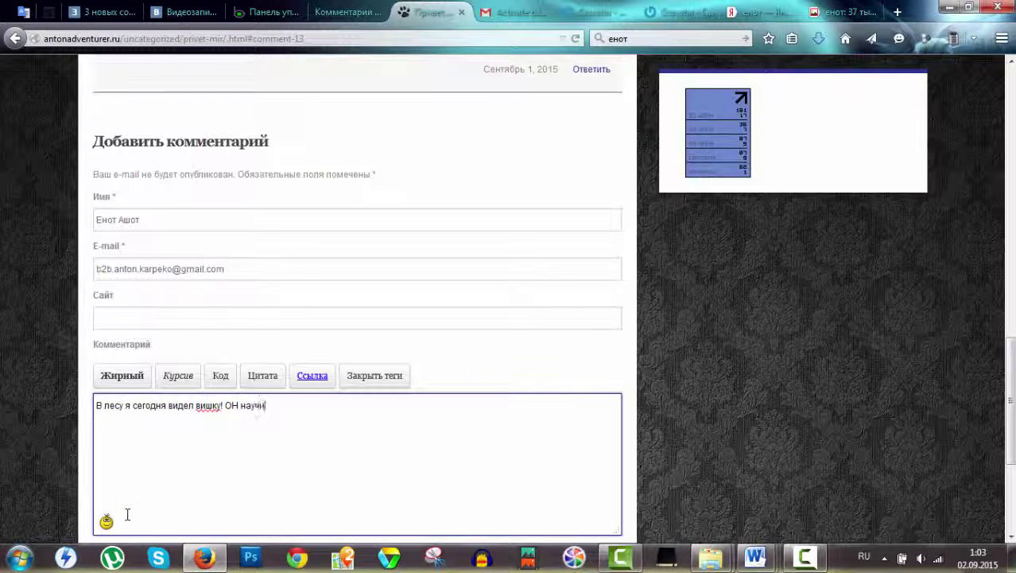
pyautogui.write('л мння за')
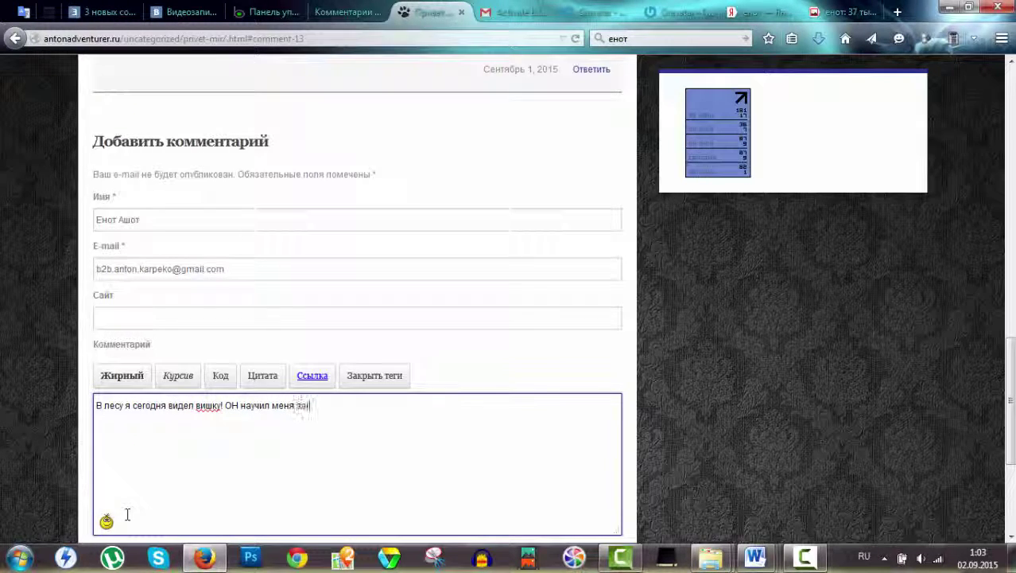
pyautogui.write('гружать фото!')
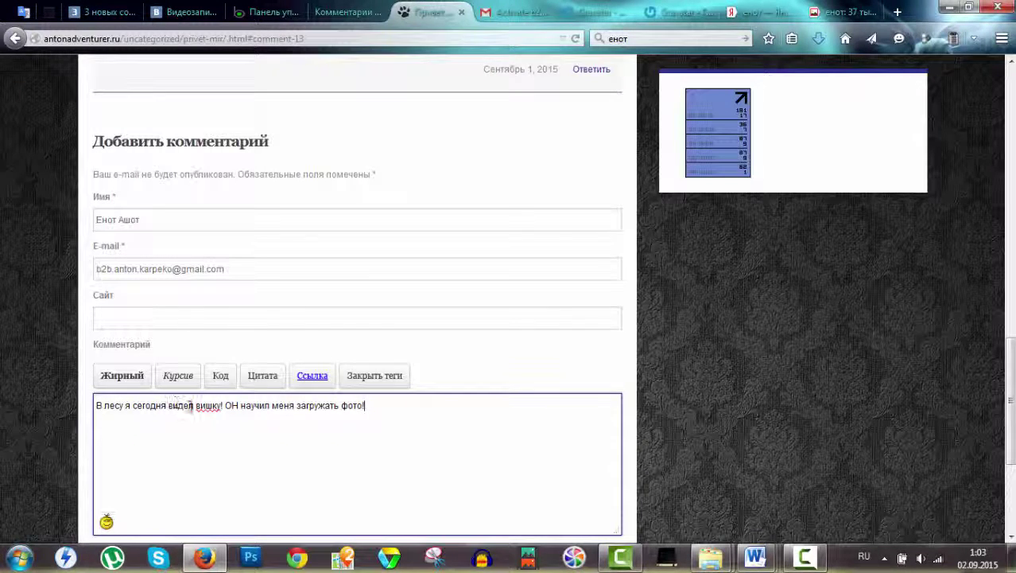
pyautogui.write('м')
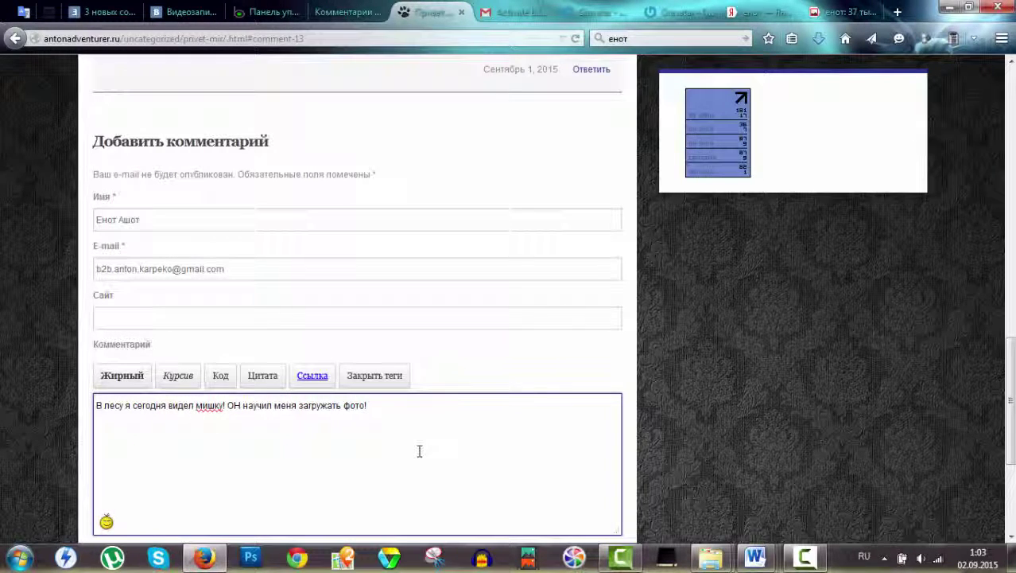
pyautogui.click(420, 450)
pyautogui.scroll(-5, 363, 261)
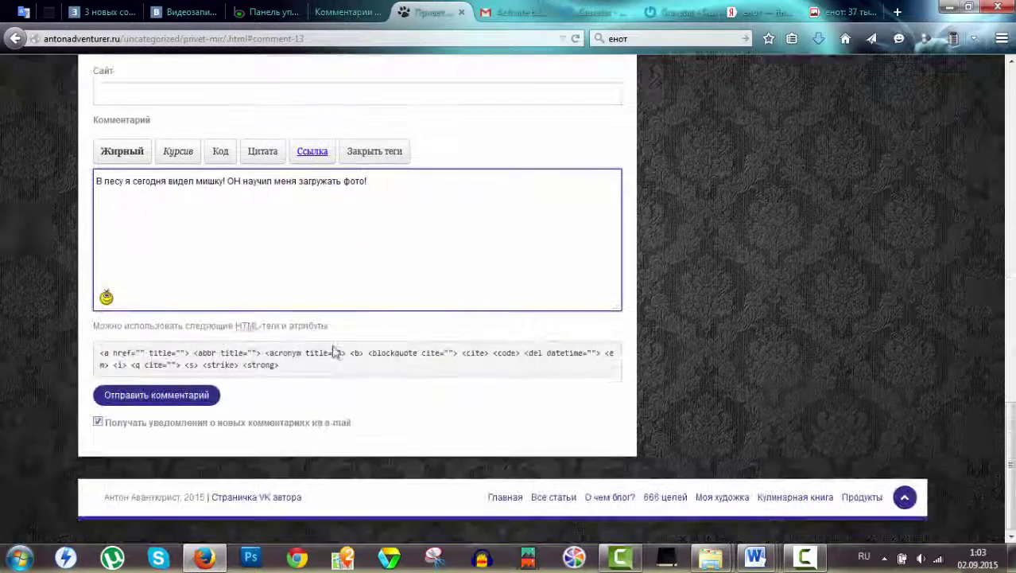
# Submit the comment and check that all three comments show the raccoon avatar.
pyautogui.click(165, 395)
pyautogui.scroll(3, 472, 393)
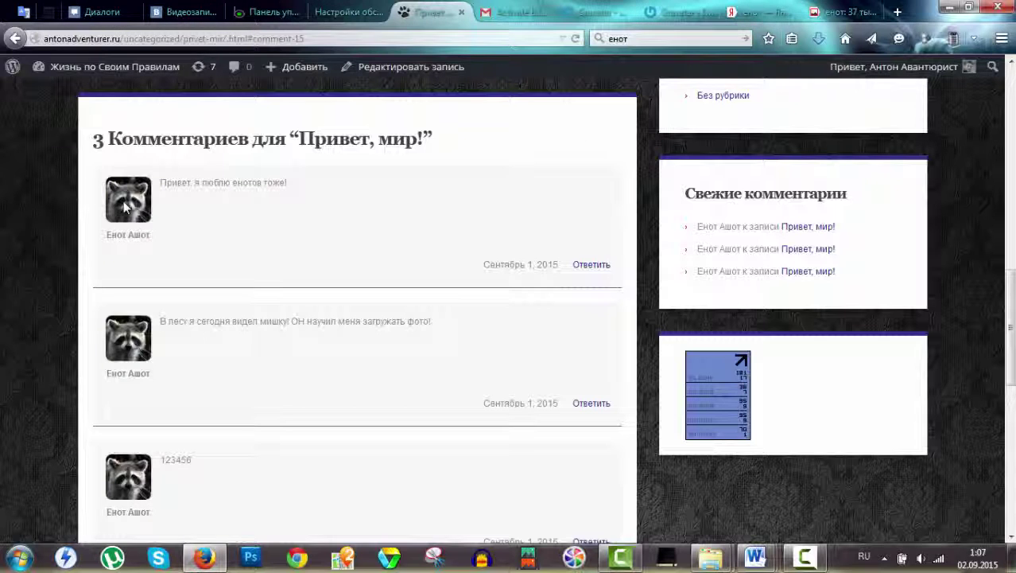
pyautogui.moveTo(127, 210); pyautogui.dragTo(325, 277)
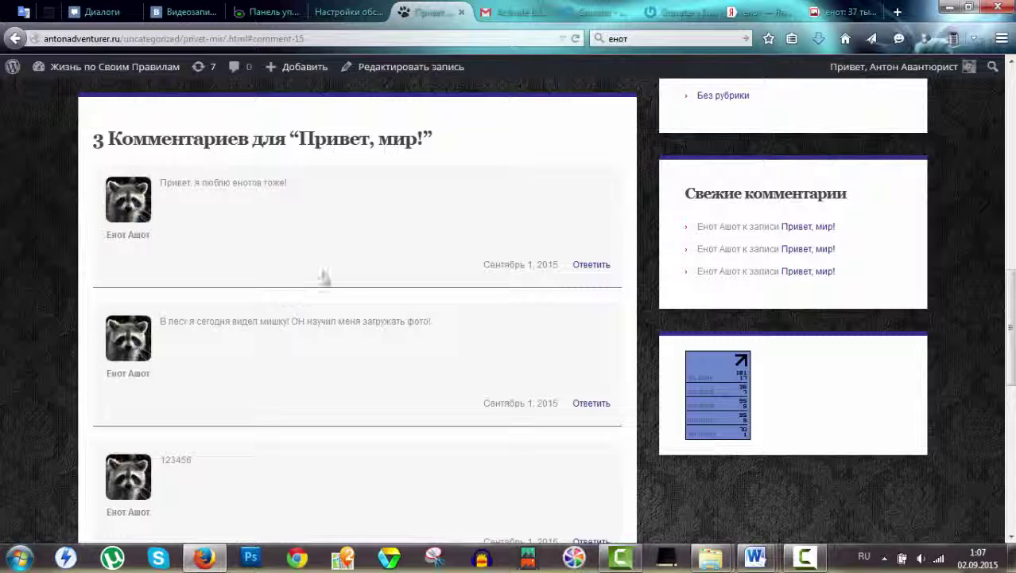